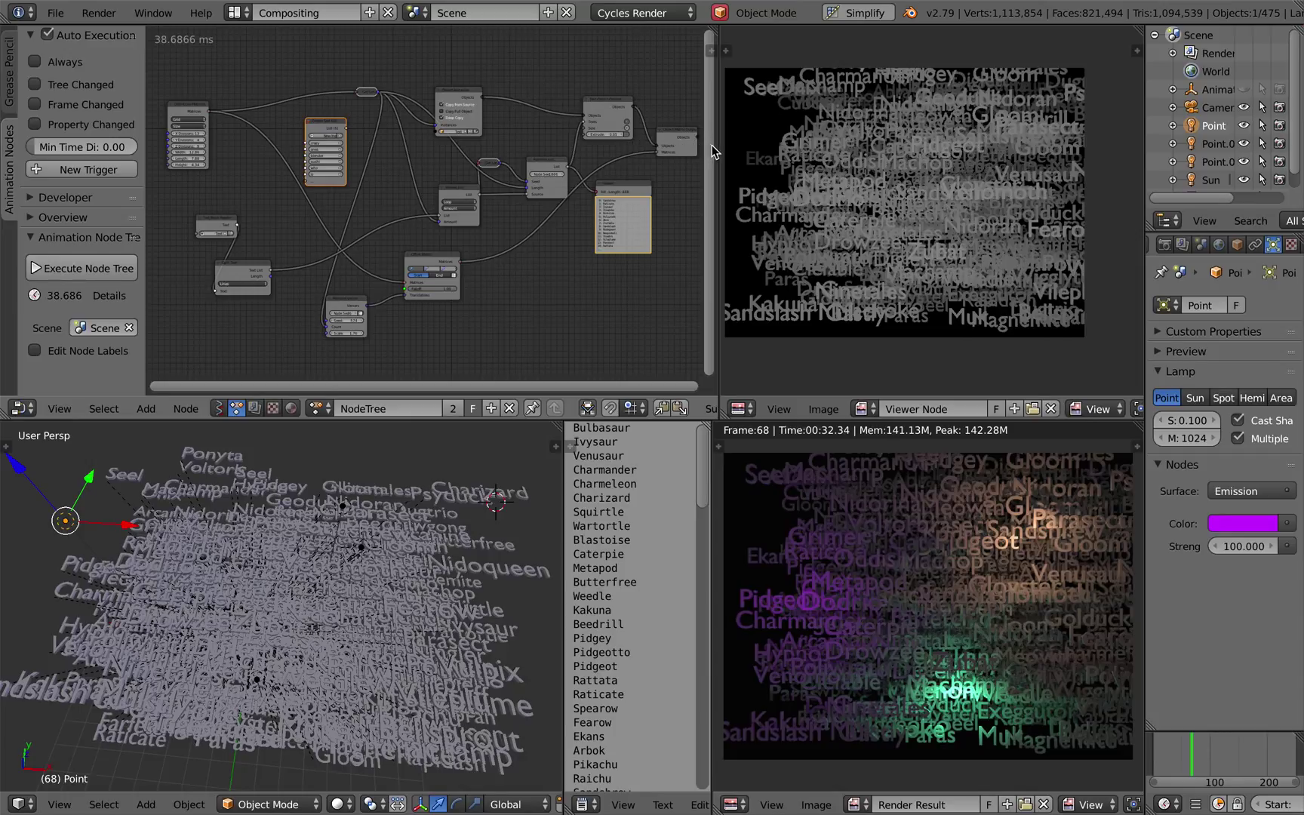
- Widen the Animation Nodes editor area and shift the Create Text List node slightly
left_click_drag(717, 145, 747, 142)
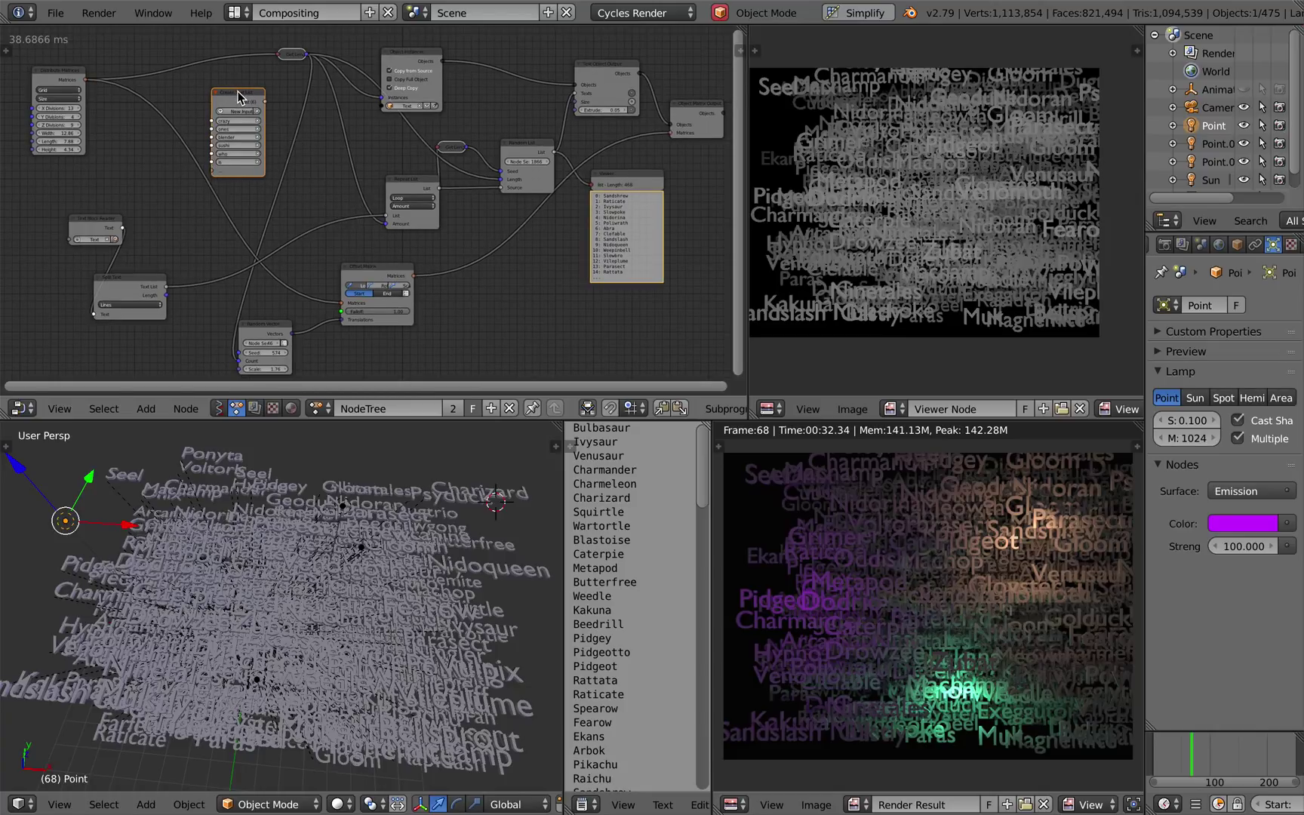
left_click_drag(242, 95, 248, 92)
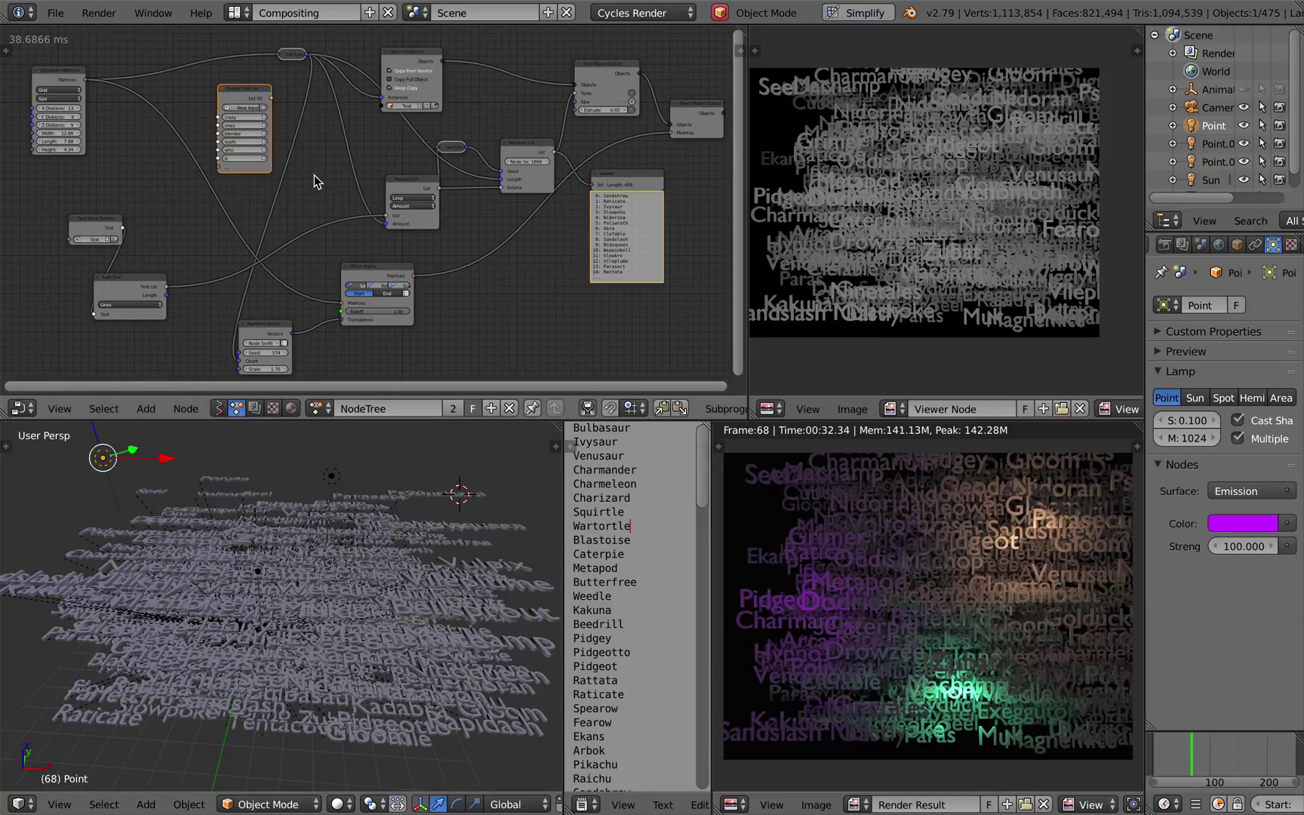
scroll(318, 189, "up", 2)
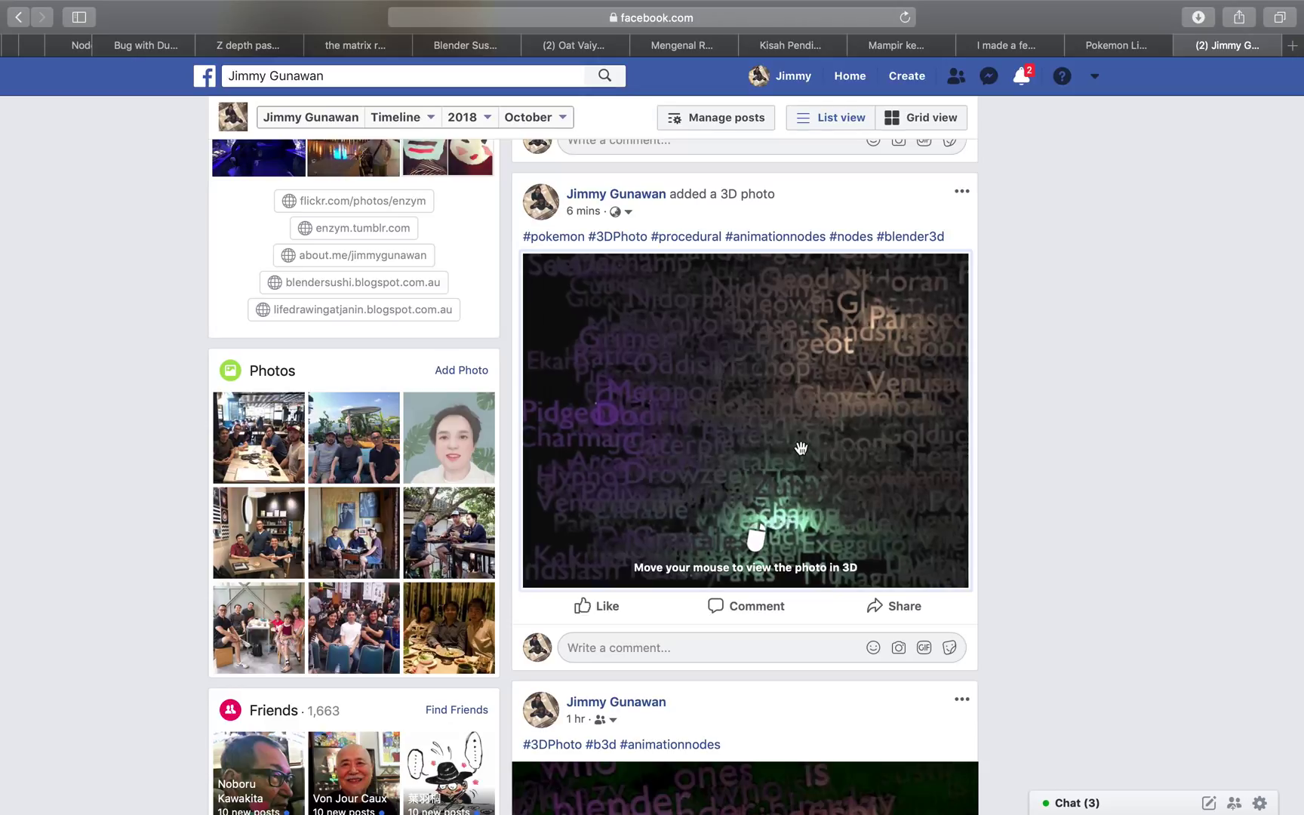
- View the #pokemon 3D photo post enlarged in Safari and compare the Image0068.png and Depth0068.png renders in Finder's Quick Look
left_click(762, 389)
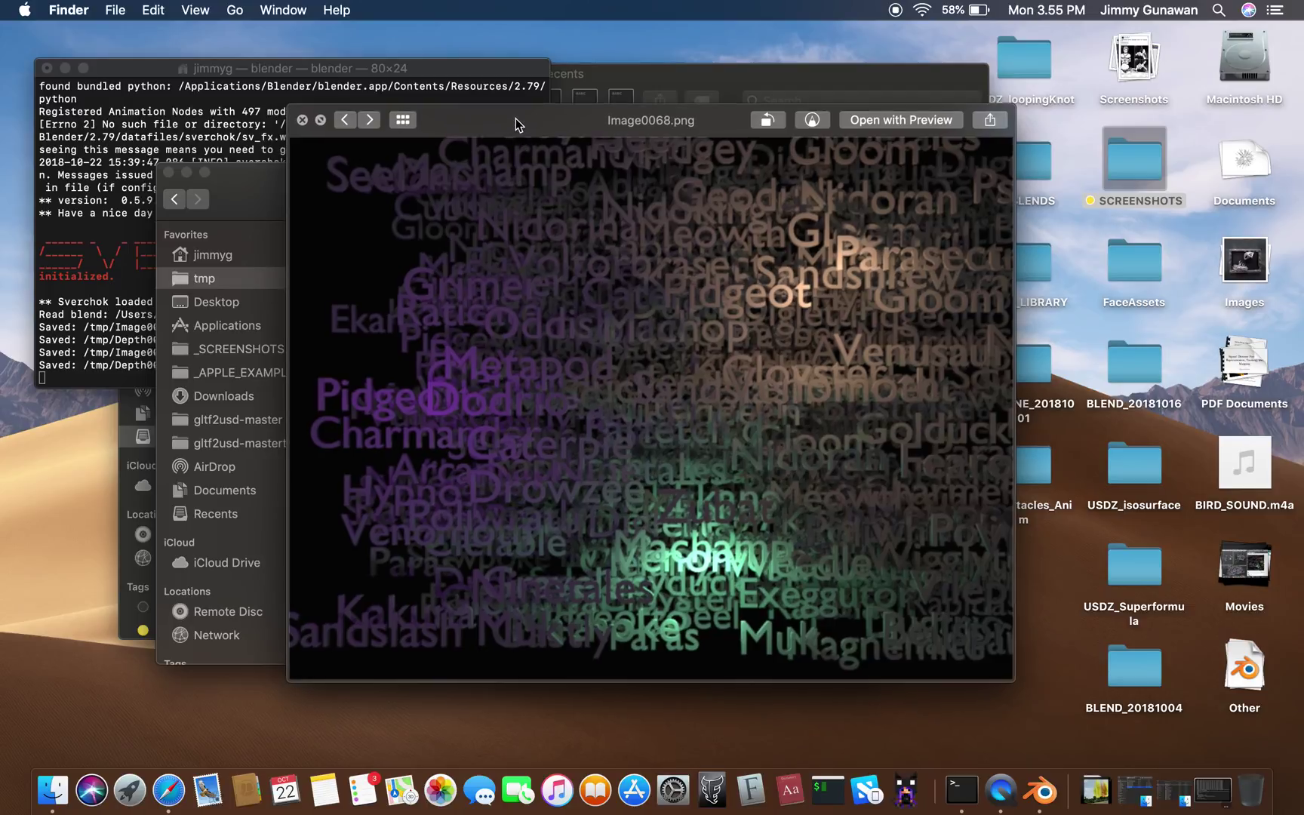
left_click_drag(518, 122, 542, 125)
key("Left")
key("Right")
key("Left")
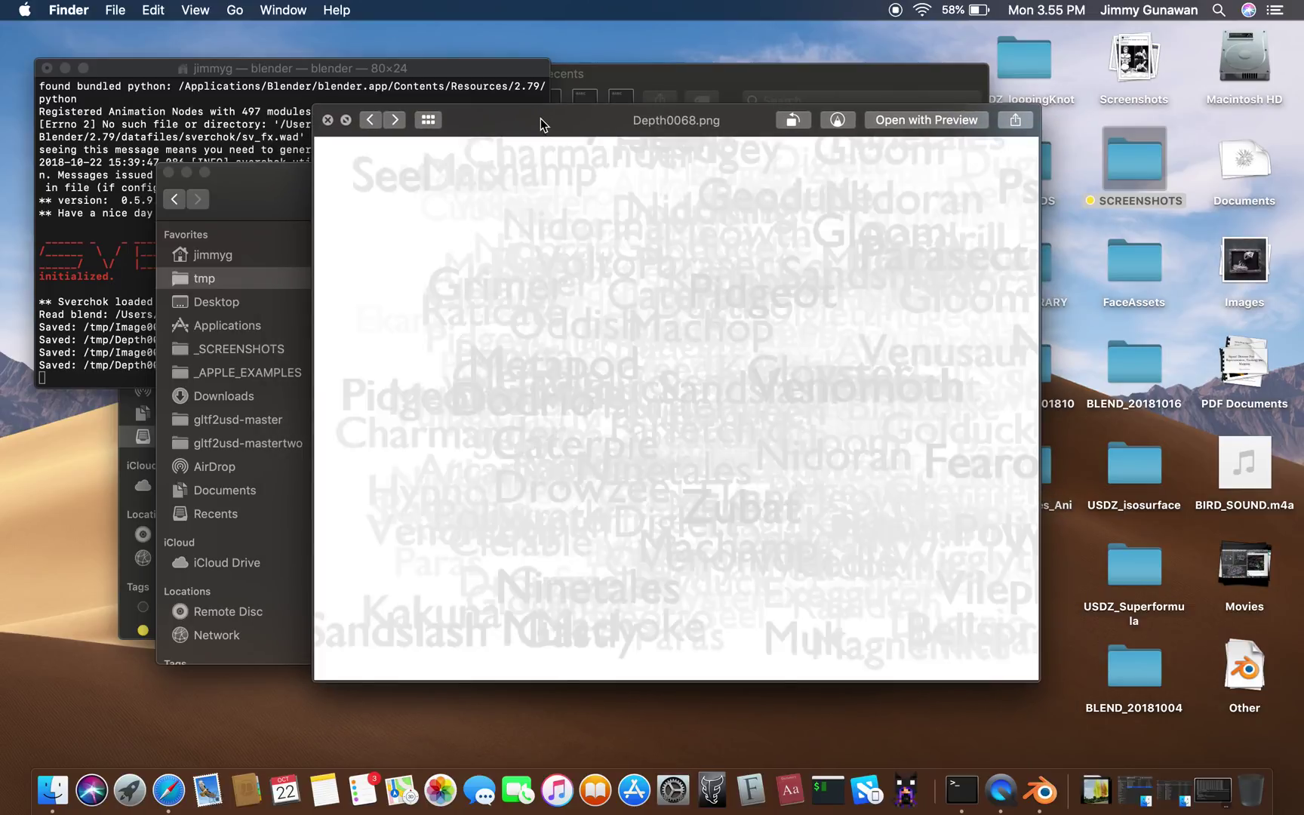
key("Right")
key("Left")
- Switch to Blender, maximise the node editor and reposition the Text Block Reader, Split Text and Distribute Matrices nodes
key("ctrl+Right")
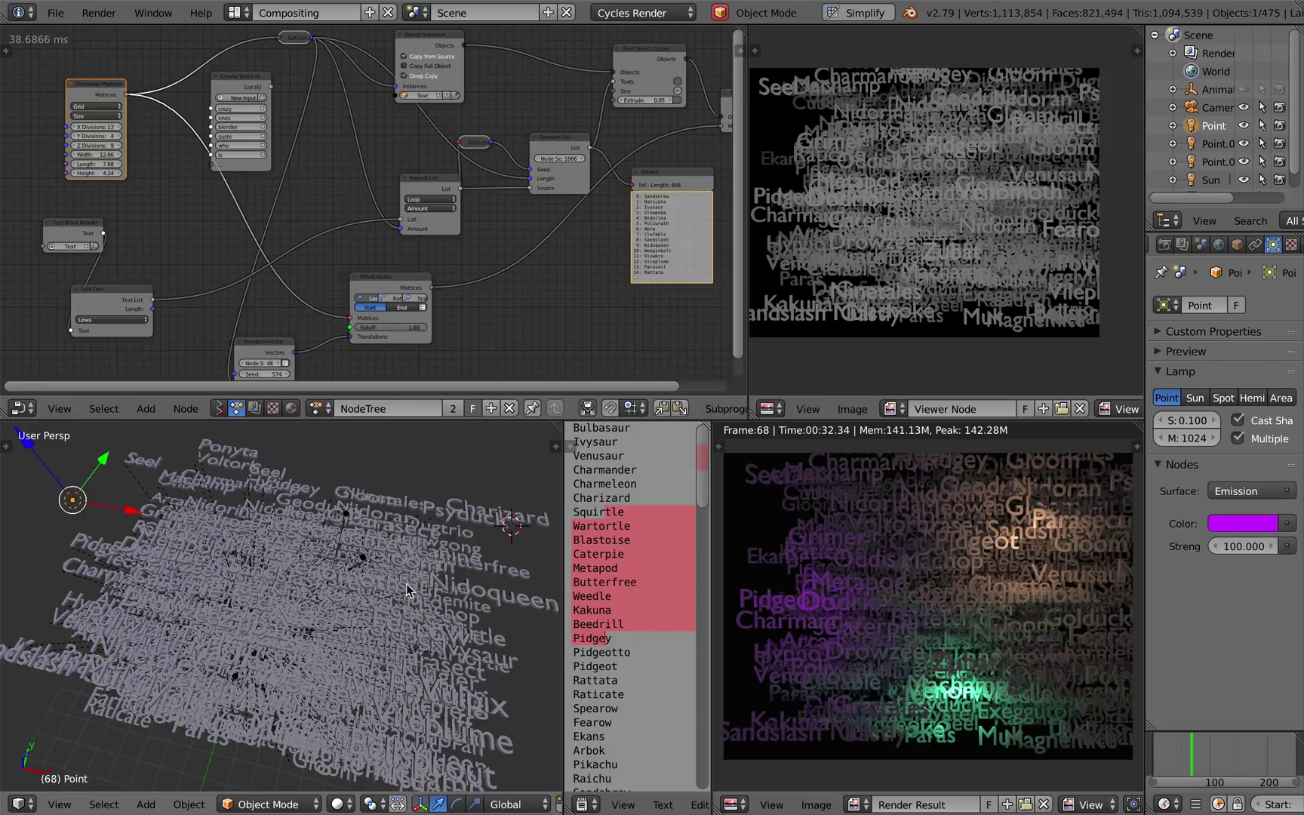
scroll(389, 533, "up", 4)
scroll(389, 533, "down", 2)
scroll(390, 533, "right", 1)
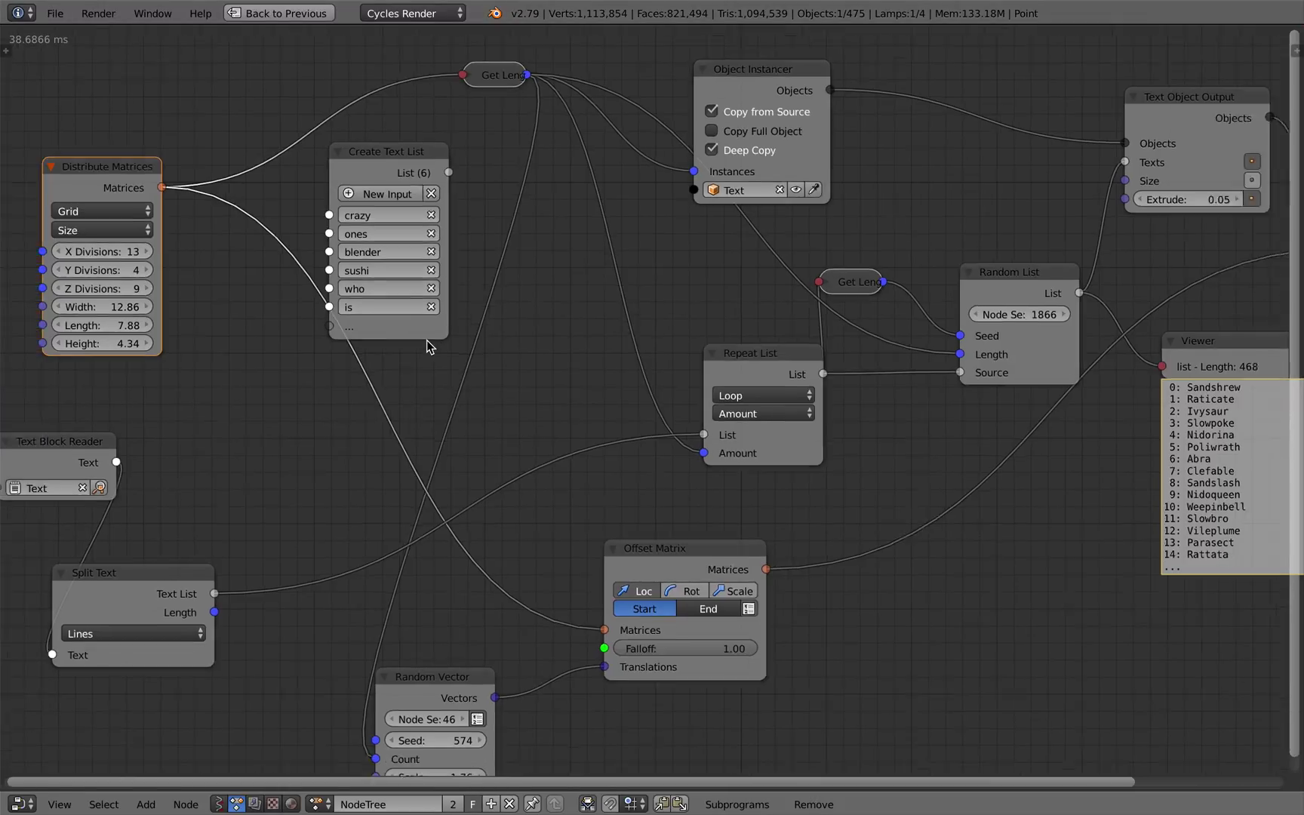
scroll(427, 341, "up", 2)
scroll(427, 346, "up", 1)
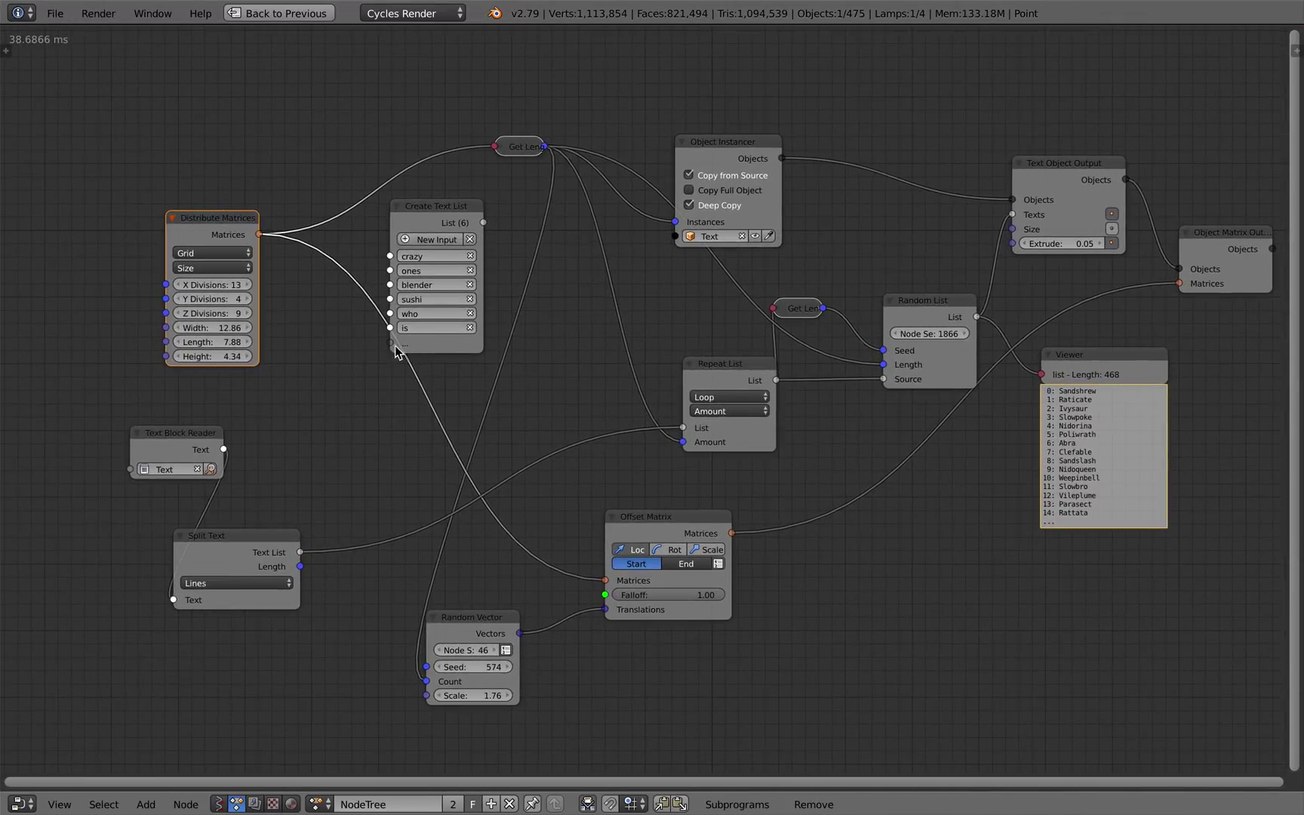
left_click_drag(186, 430, 78, 483)
left_click_drag(227, 541, 227, 527)
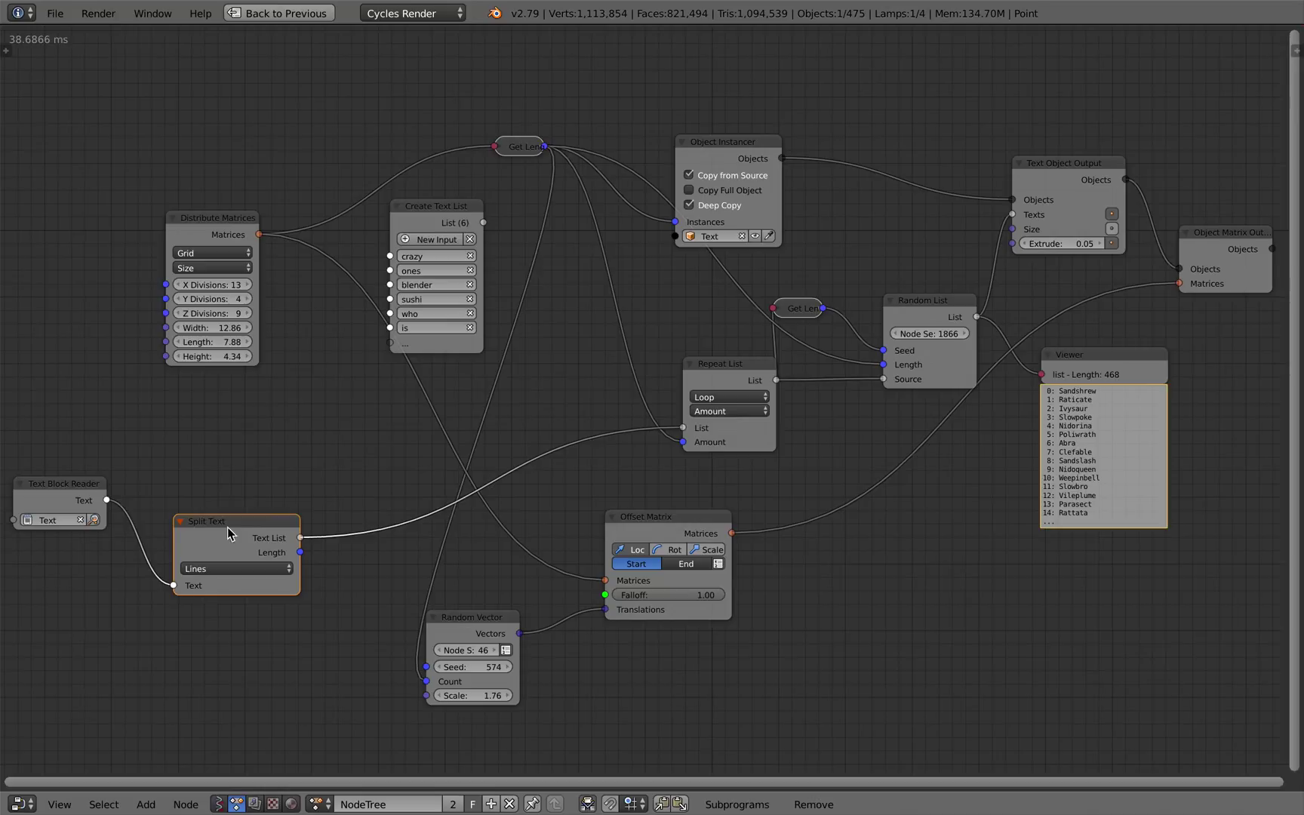
left_click_drag(214, 225, 172, 207)
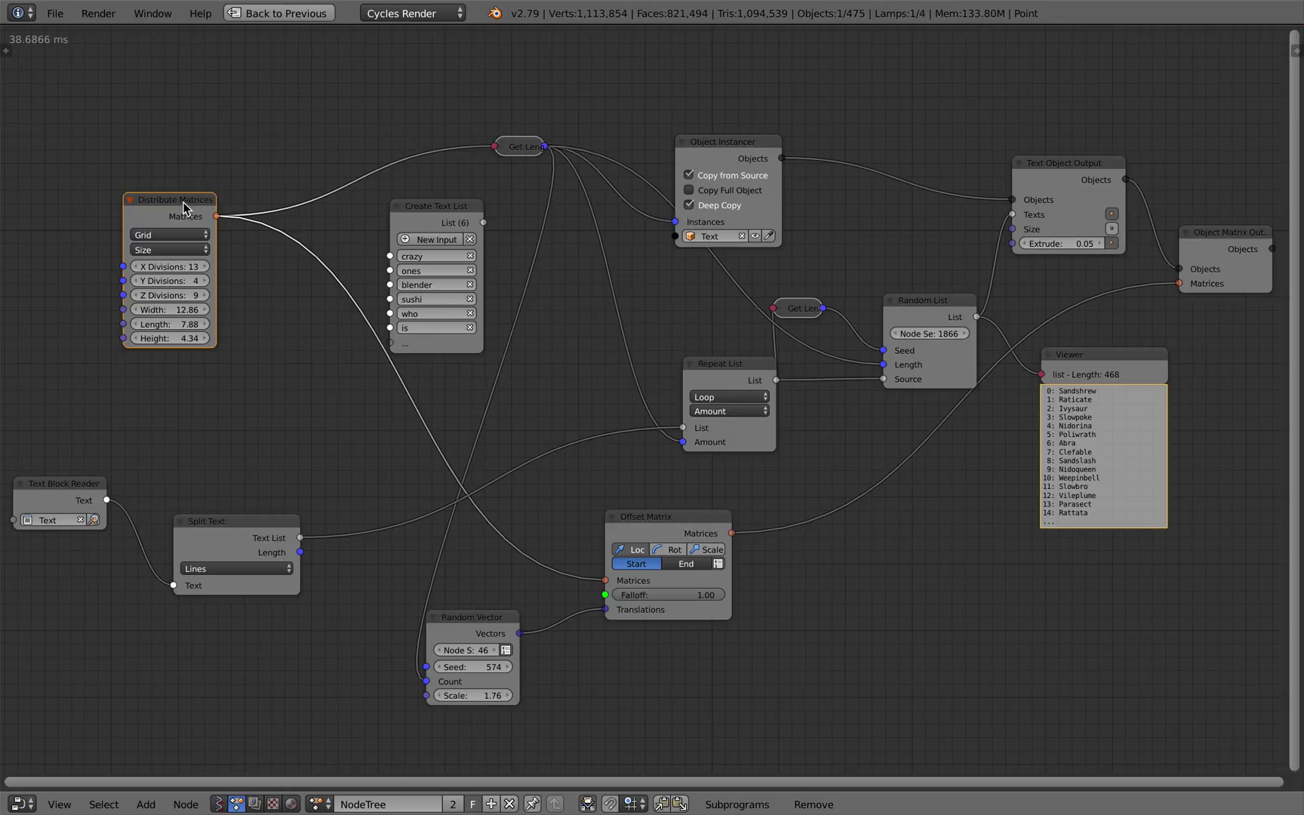
mouse_move(184, 203)
left_mouse_down()
mouse_move(240, 219)
mouse_move(199, 220)
left_mouse_up()
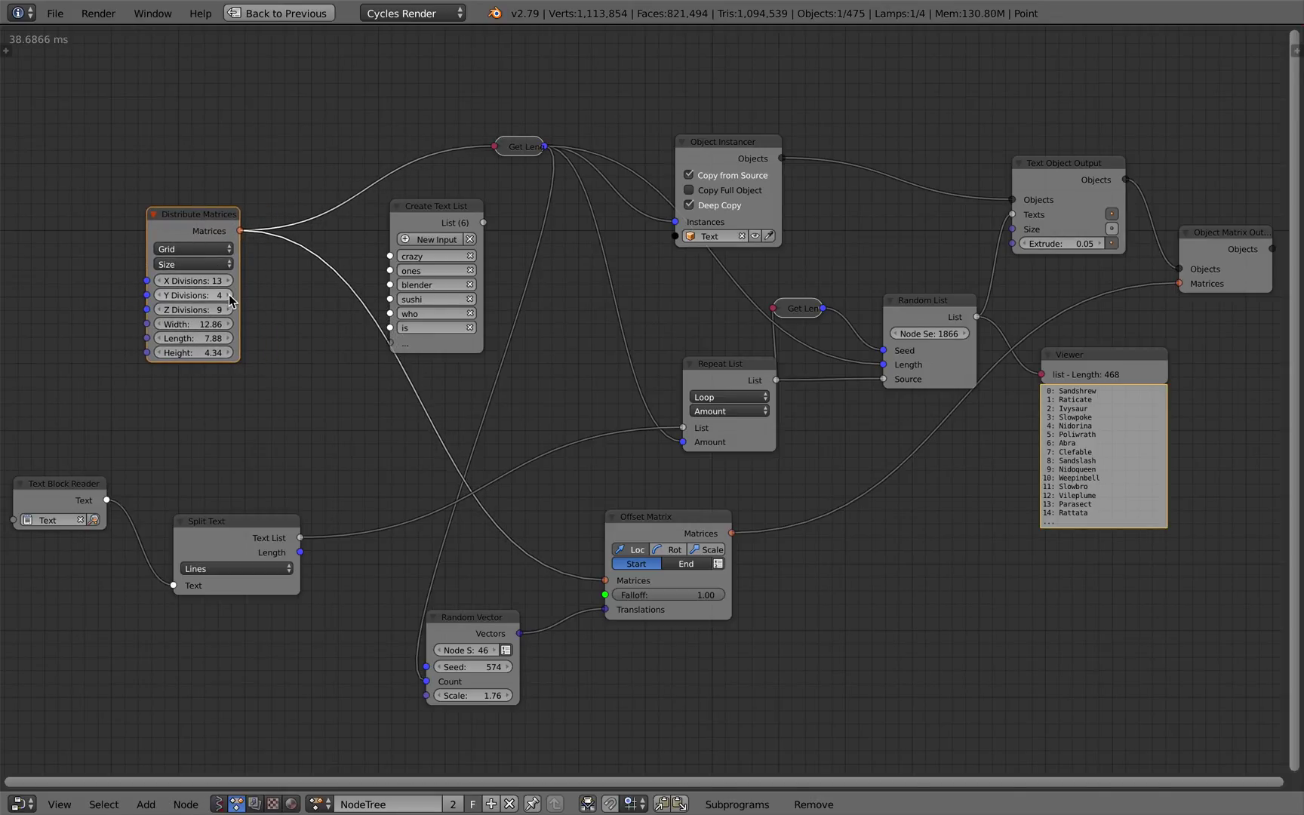
- Nudge the Create Text List node and move the Object Instancer node away from the Repeat List node
left_click(428, 218)
left_click_drag(428, 218, 438, 208)
left_click_drag(713, 142, 740, 123)
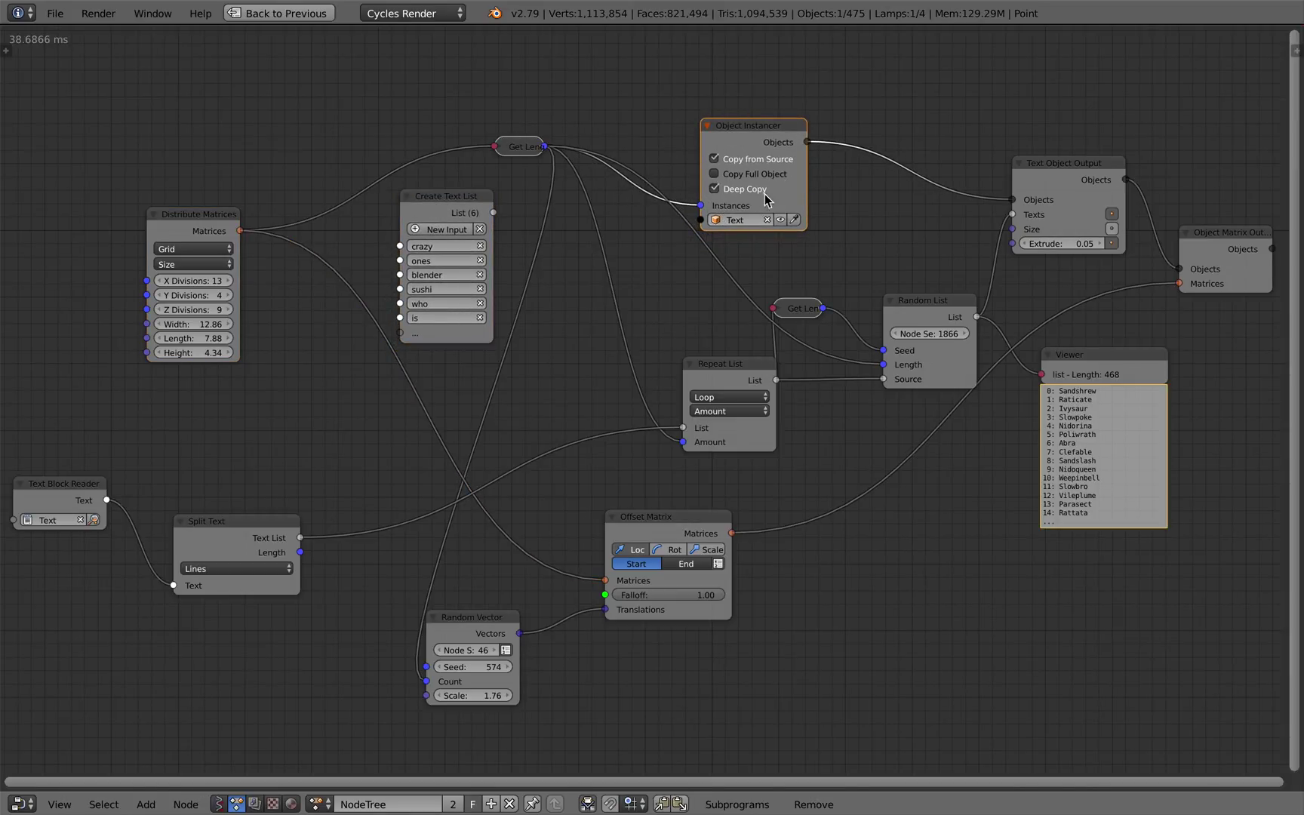
left_click(1065, 179)
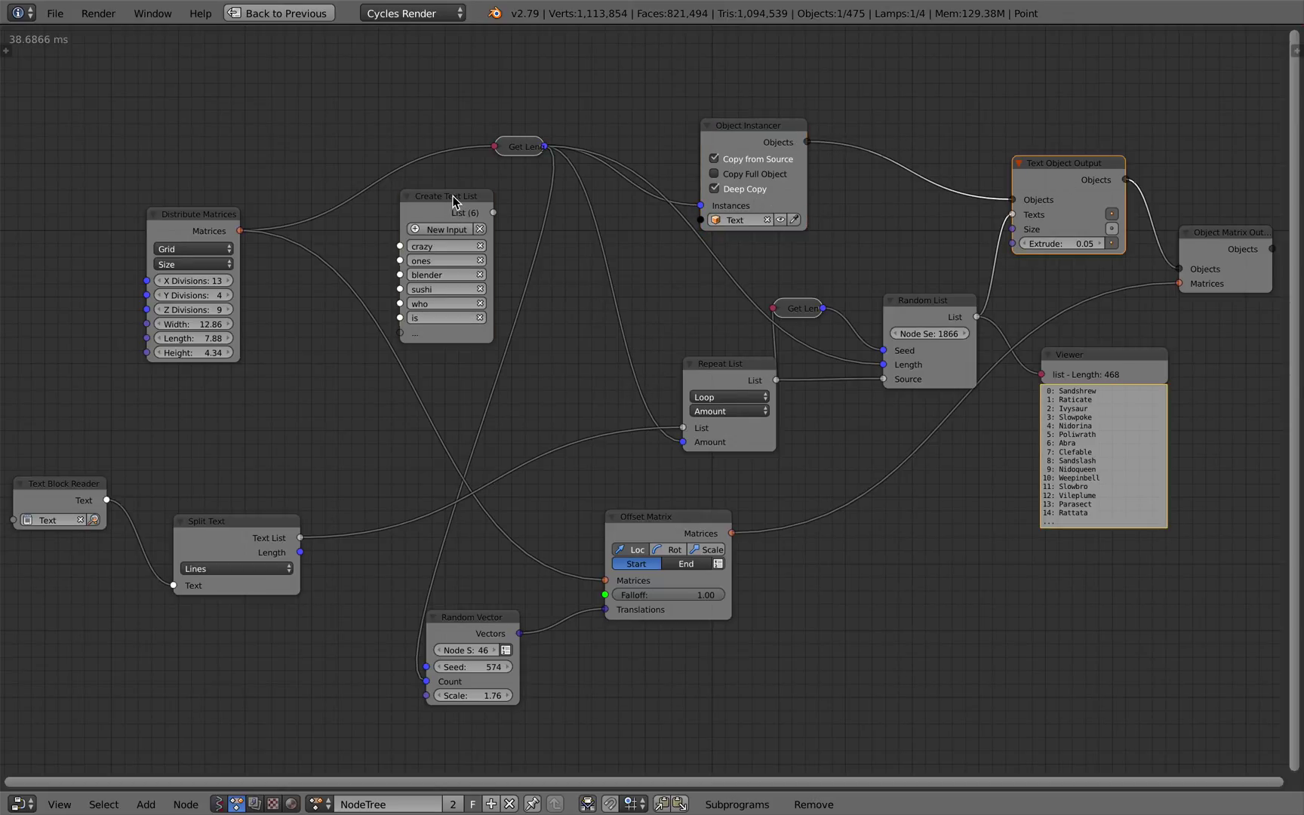
left_click_drag(454, 201, 462, 201)
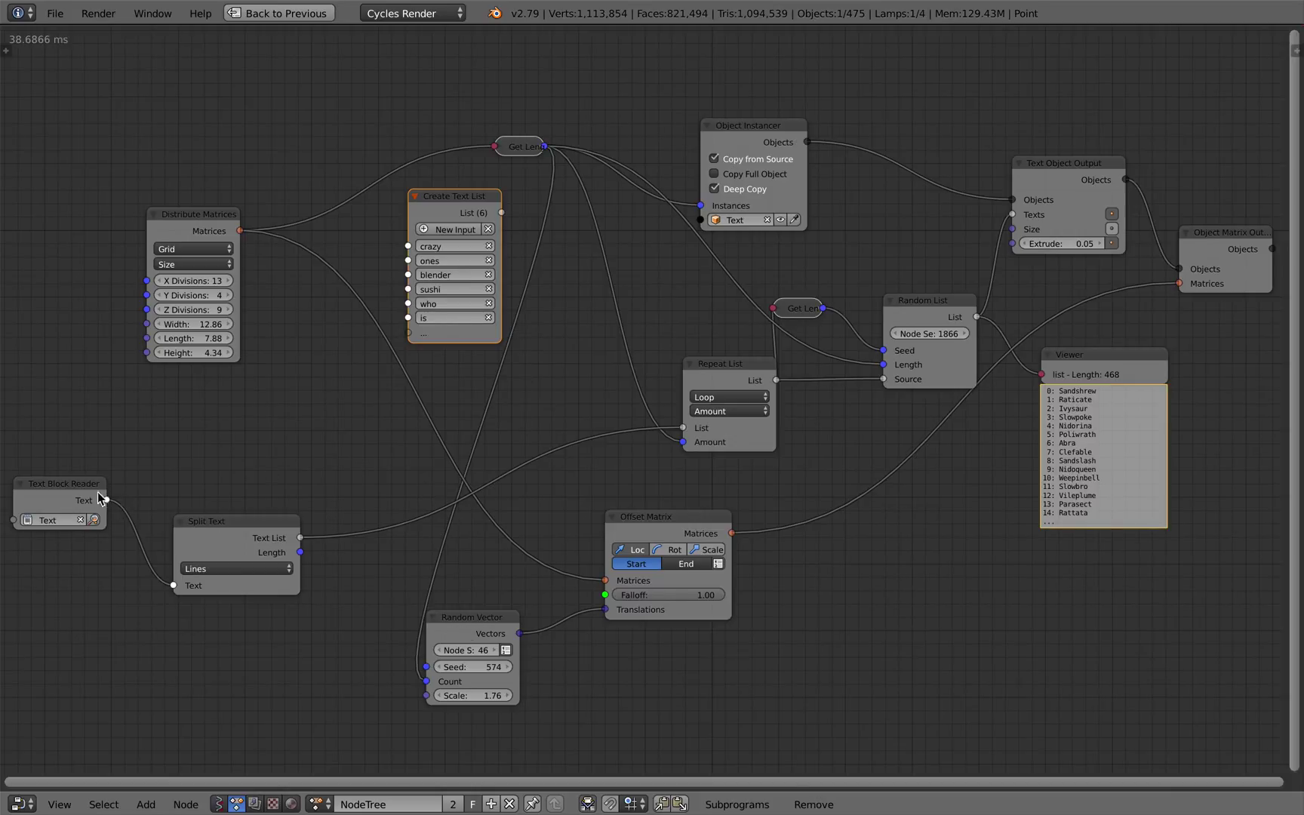
- Reposition the Text Block Reader, Split Text, Repeat List and Random List nodes to tidy the text chain
left_click_drag(98, 492, 126, 464)
left_click_drag(202, 537, 213, 483)
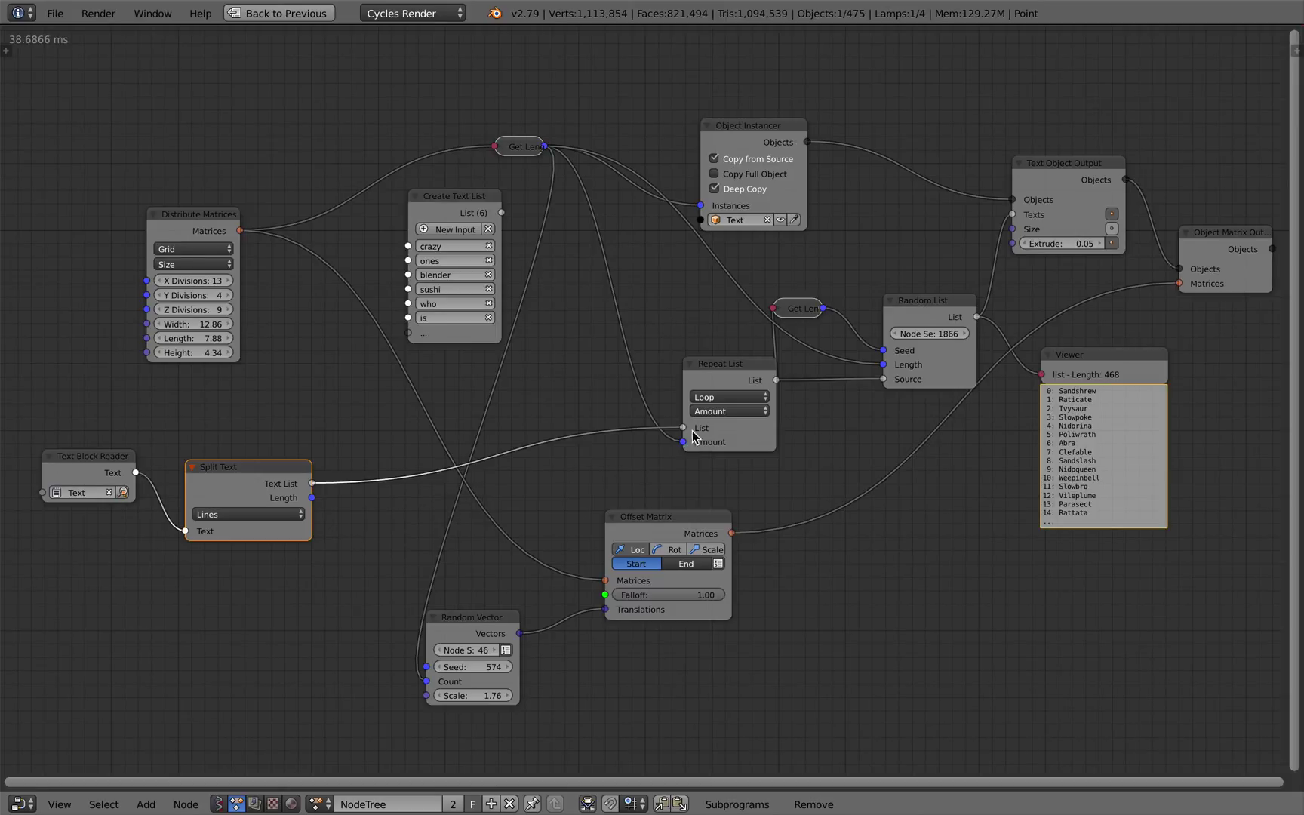
left_click_drag(721, 378, 659, 336)
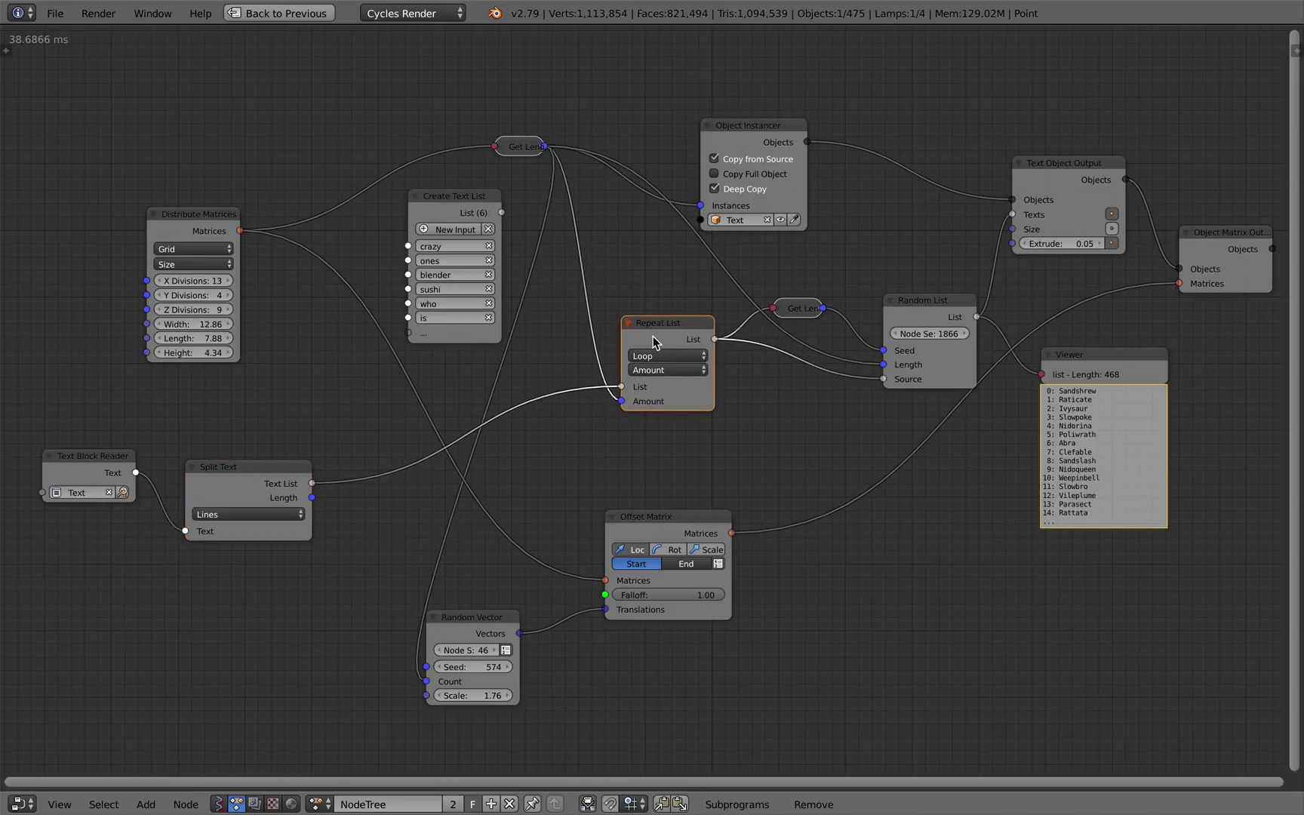
left_click_drag(922, 303, 915, 300)
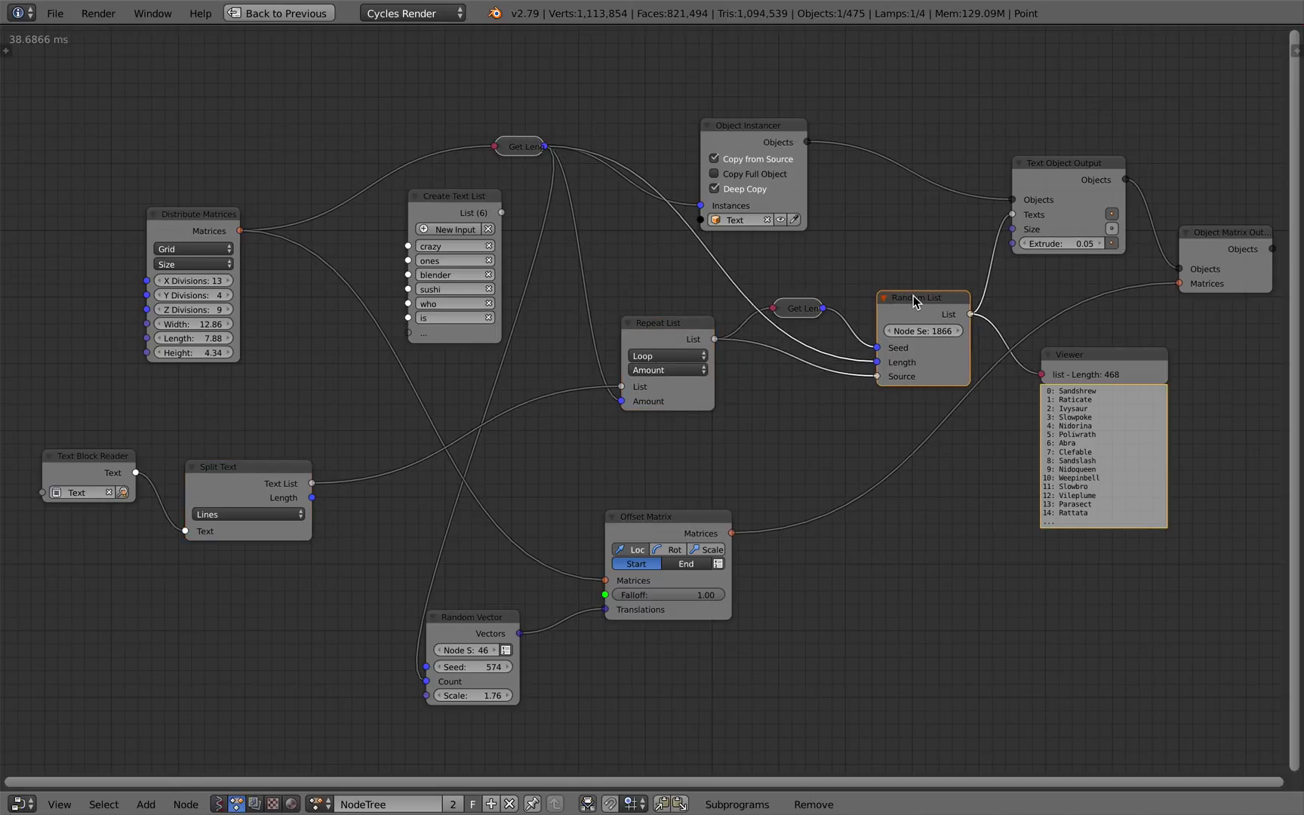
middle_click_drag(969, 295, 963, 292)
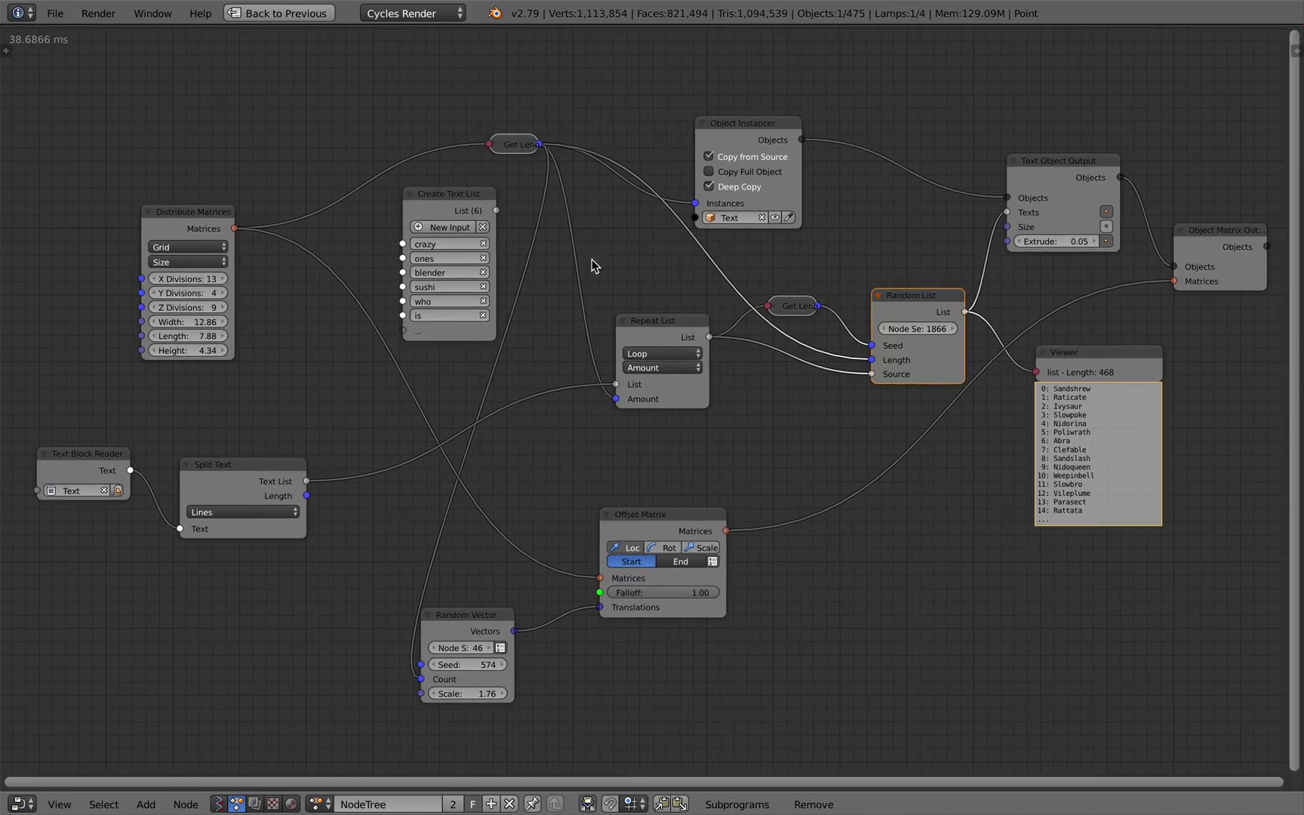
- Move the Offset Matrix node just below the Repeat List node and adjust the Random Vector seed, then restore the multi-area layout
left_click(478, 212)
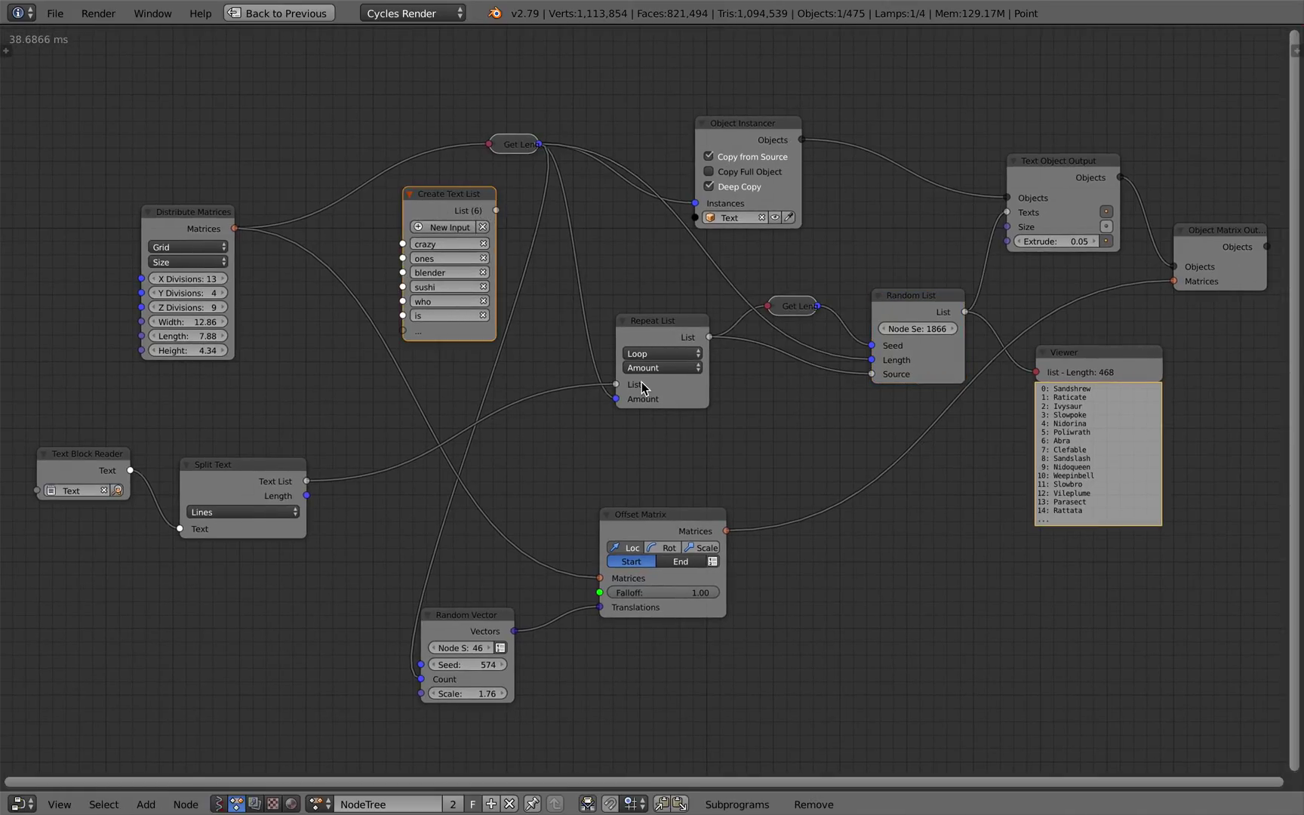
left_click_drag(633, 524, 674, 484)
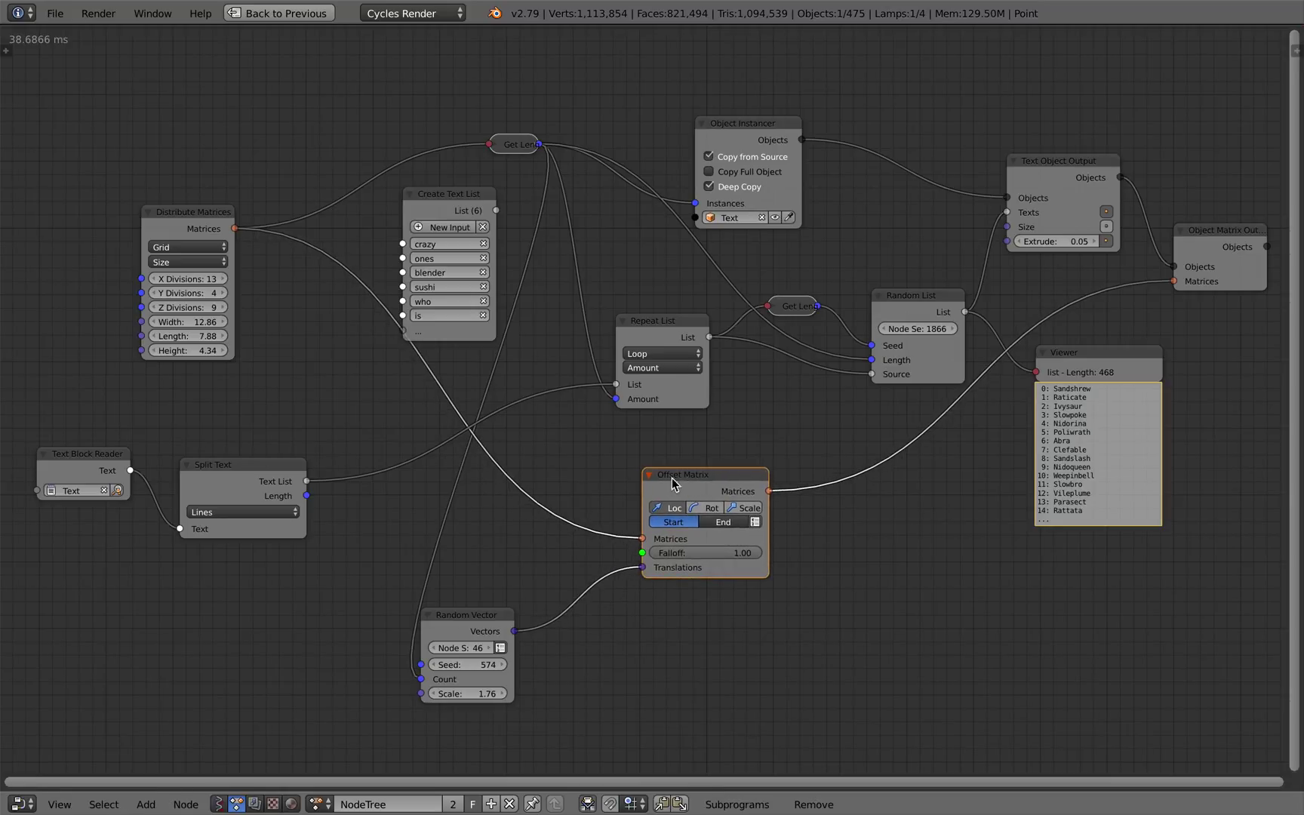
left_click_drag(462, 665, 522, 665)
left_click(268, 15)
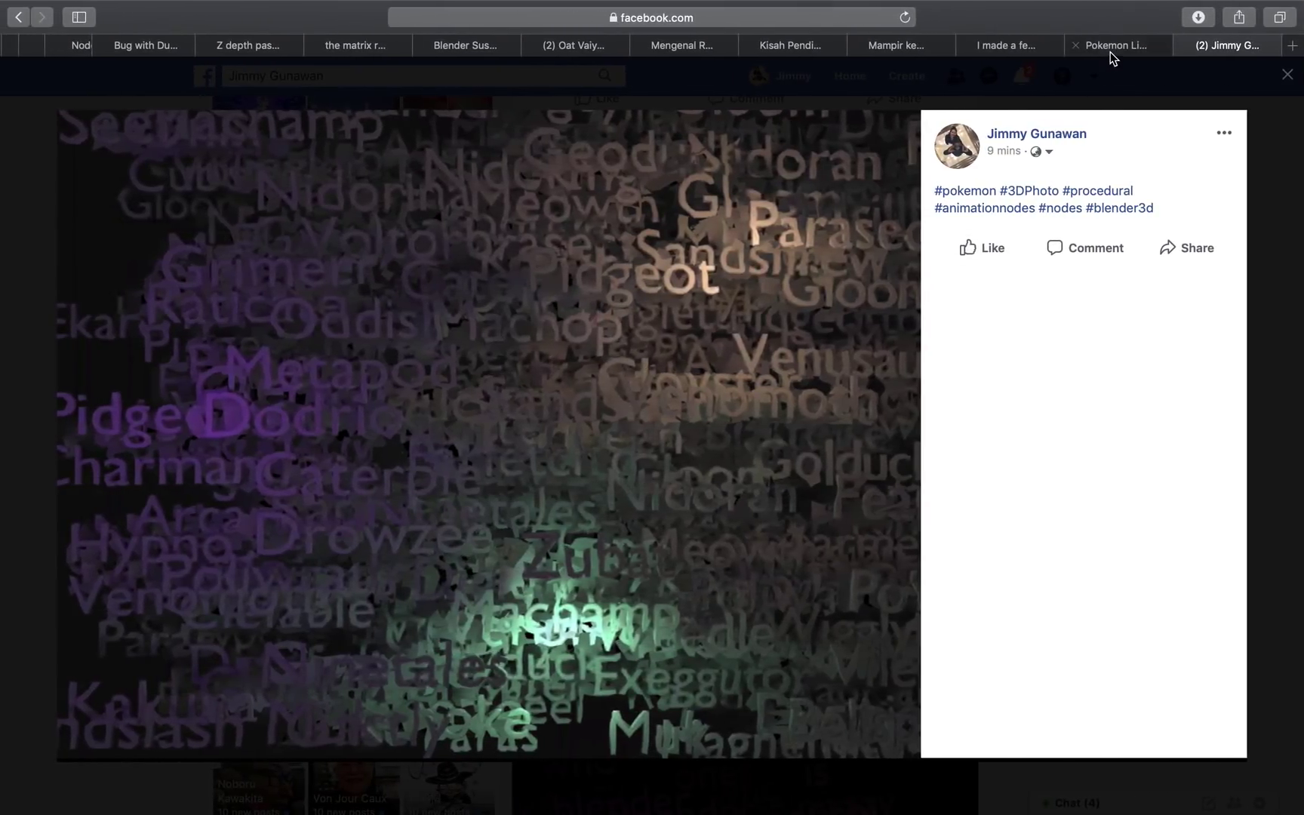
- Switch to Safari and look over the name column of the Pokemon List By Number spreadsheet, then return to the 3D photo post
left_click(1111, 47)
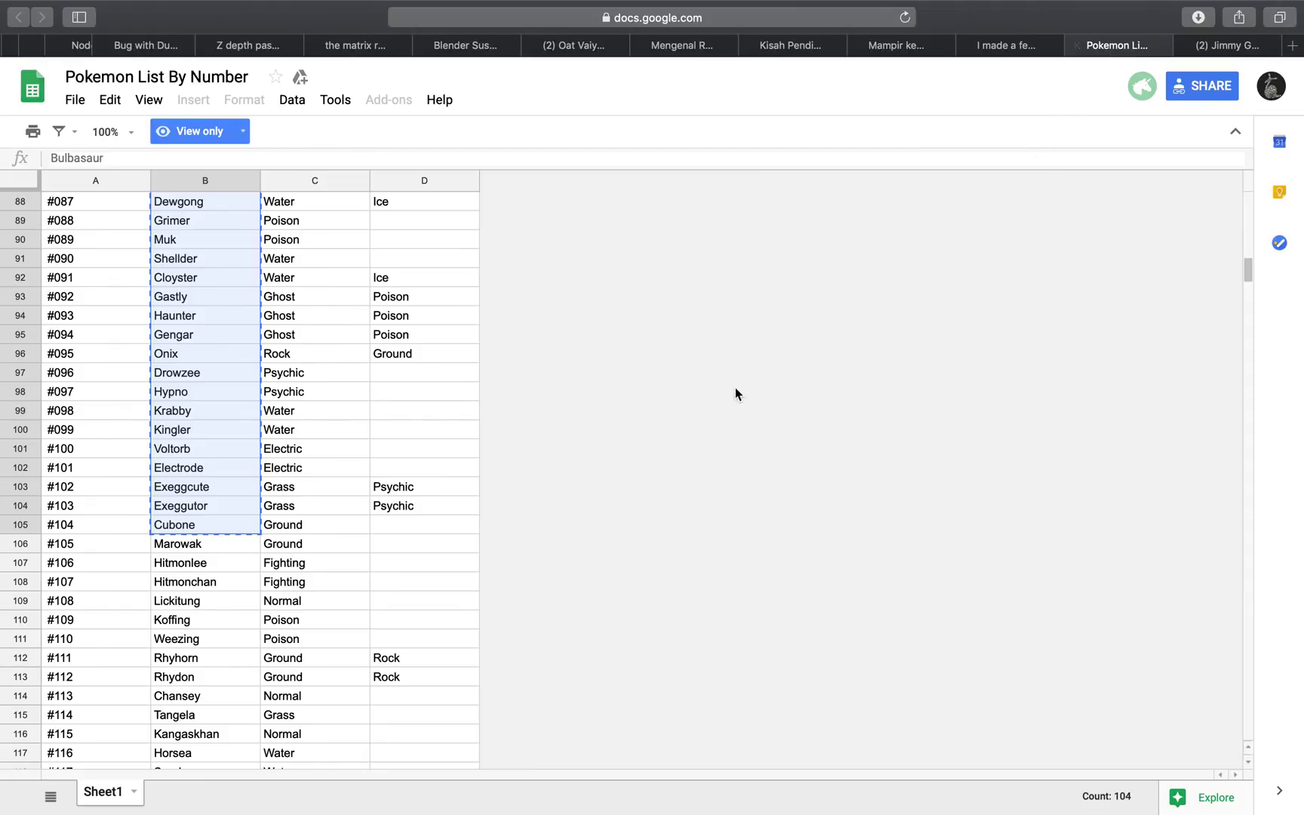
scroll(257, 320, "up", 15)
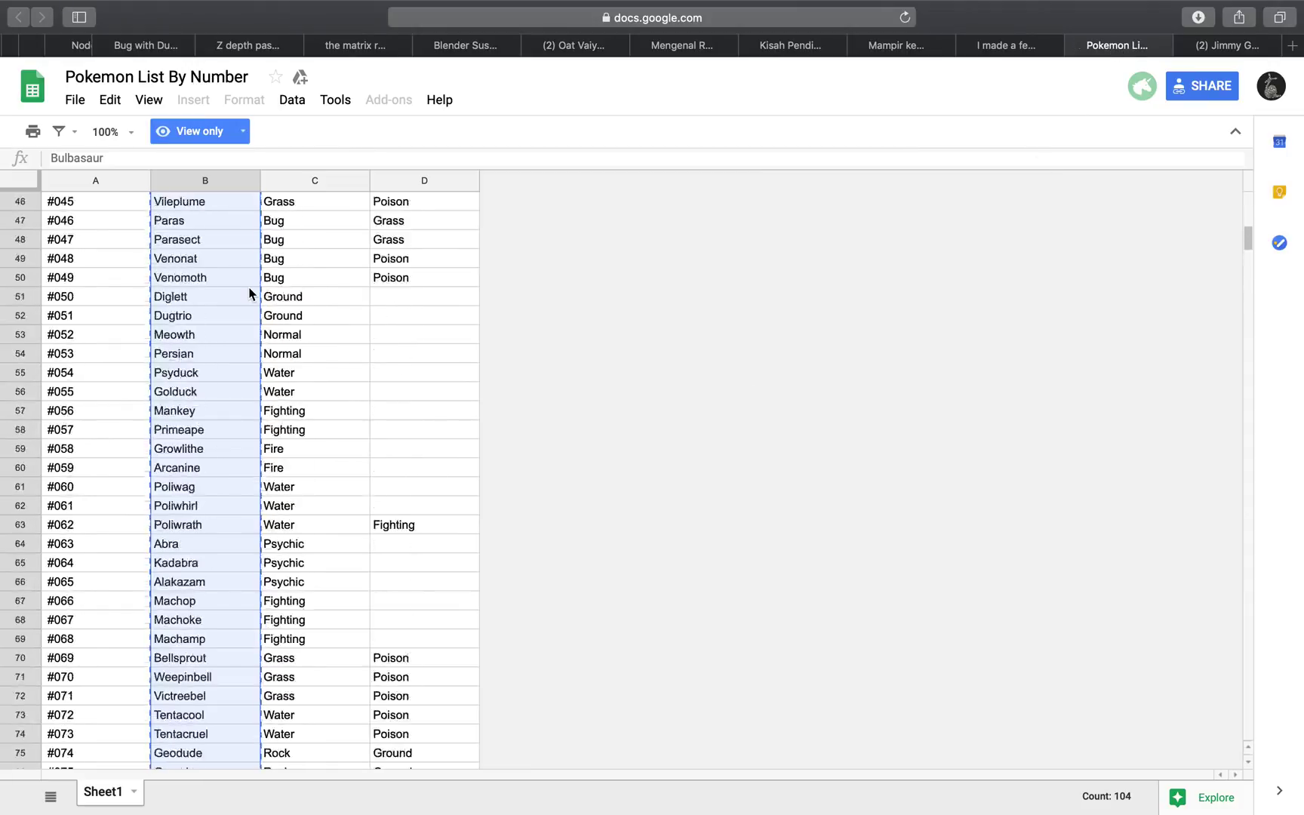
left_click(1017, 45)
left_click(1227, 47)
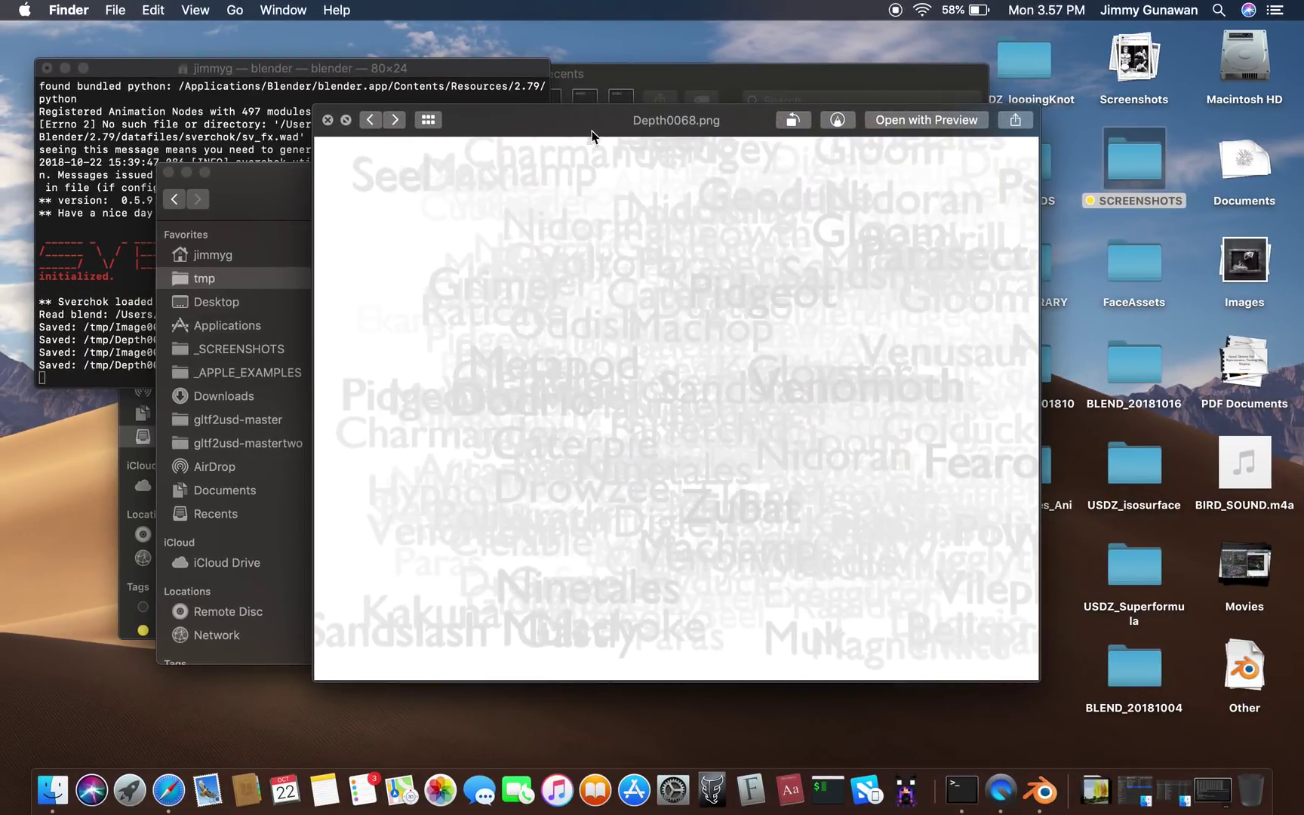
- Show the Depth0068.png depth map again in Finder and return to the 3D photo post in Safari
left_click_drag(591, 131, 483, 121)
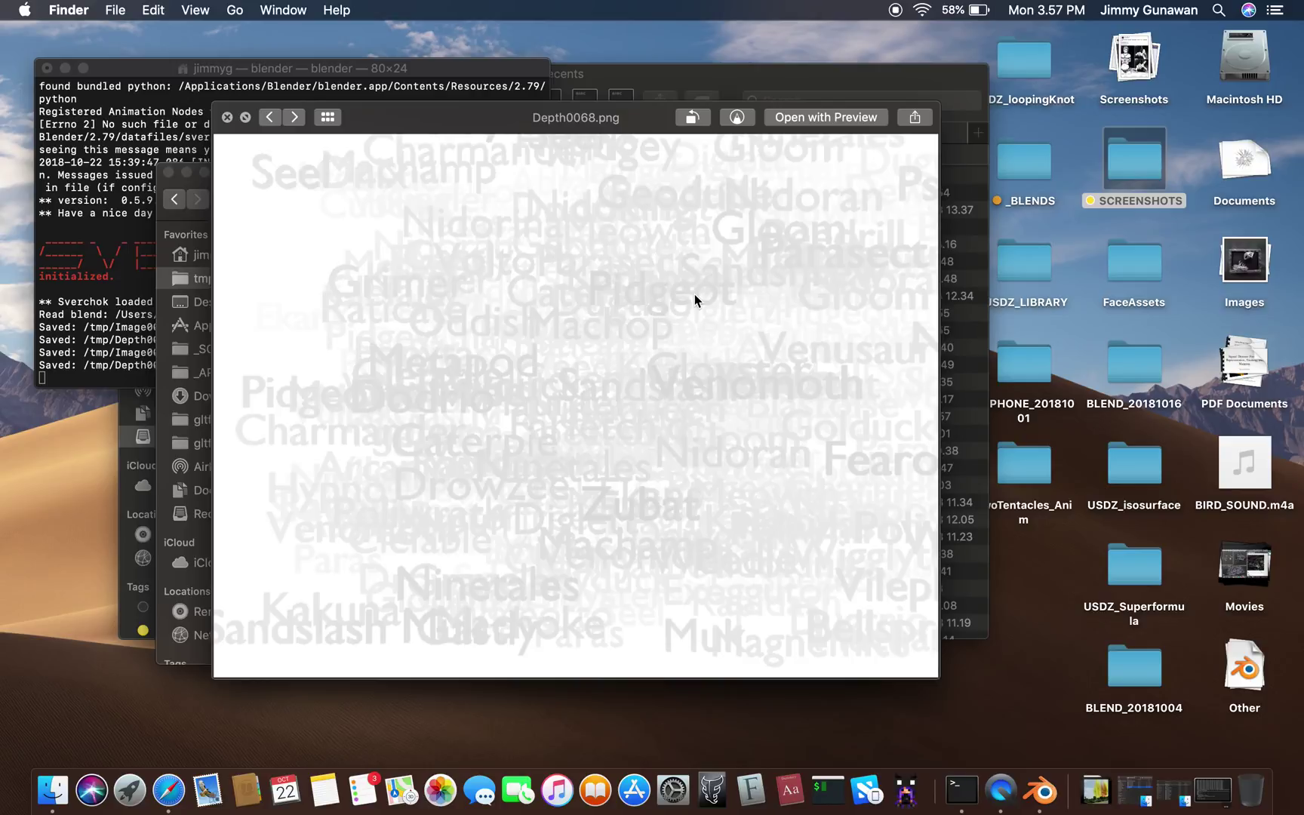
scroll(695, 295, "right", 2)
key("ctrl+Right")
key("ctrl+Right")
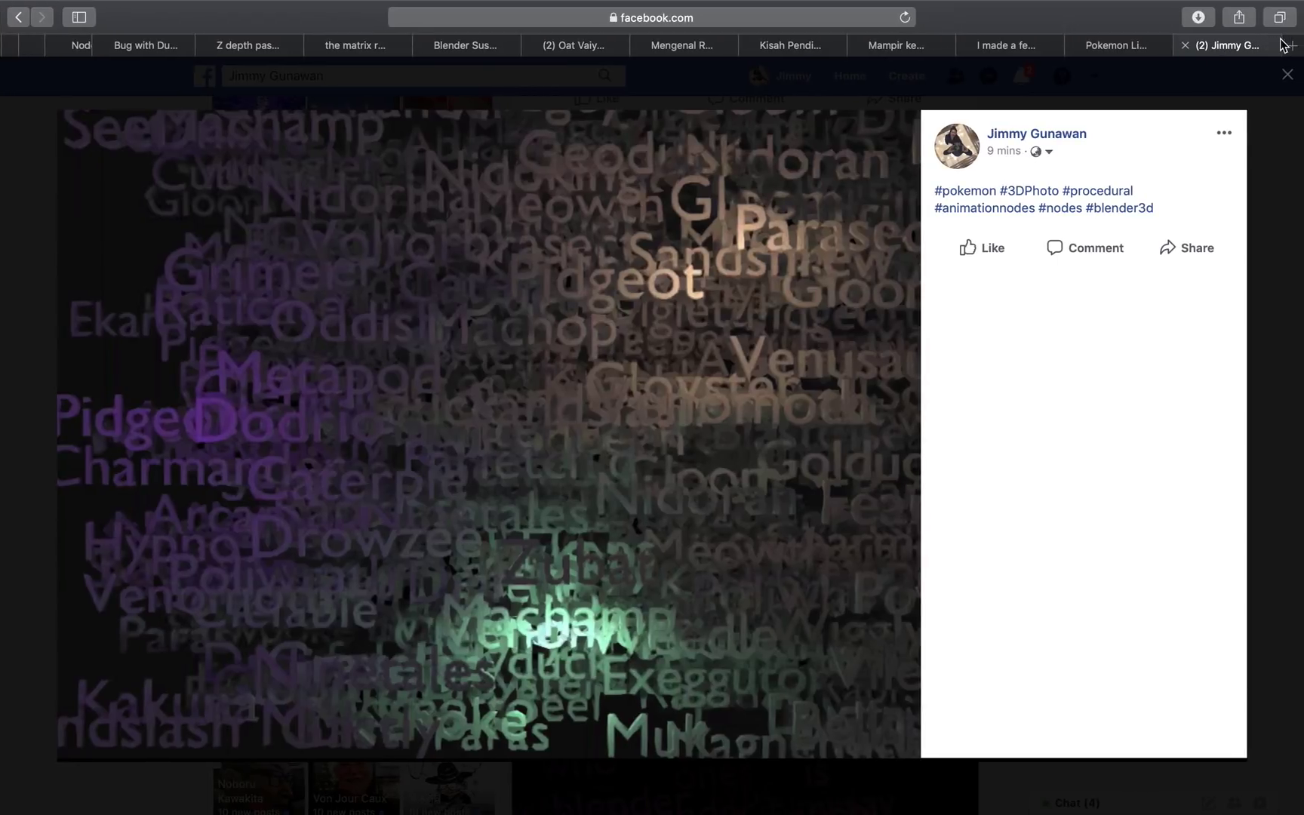
- Search Google for "depth cam app" in a new browser tab
left_click(1293, 46)
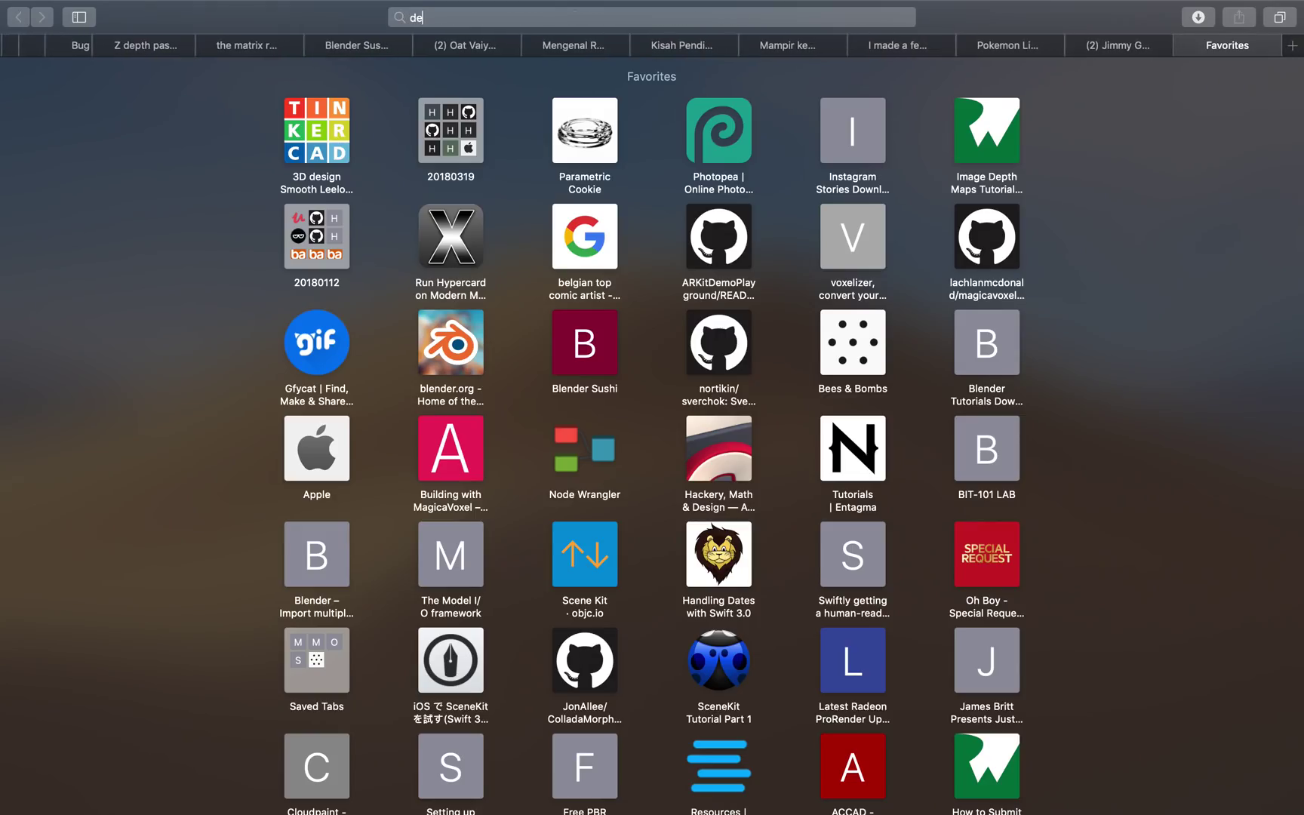
type("s")
key("BackSpace")
type("pth")
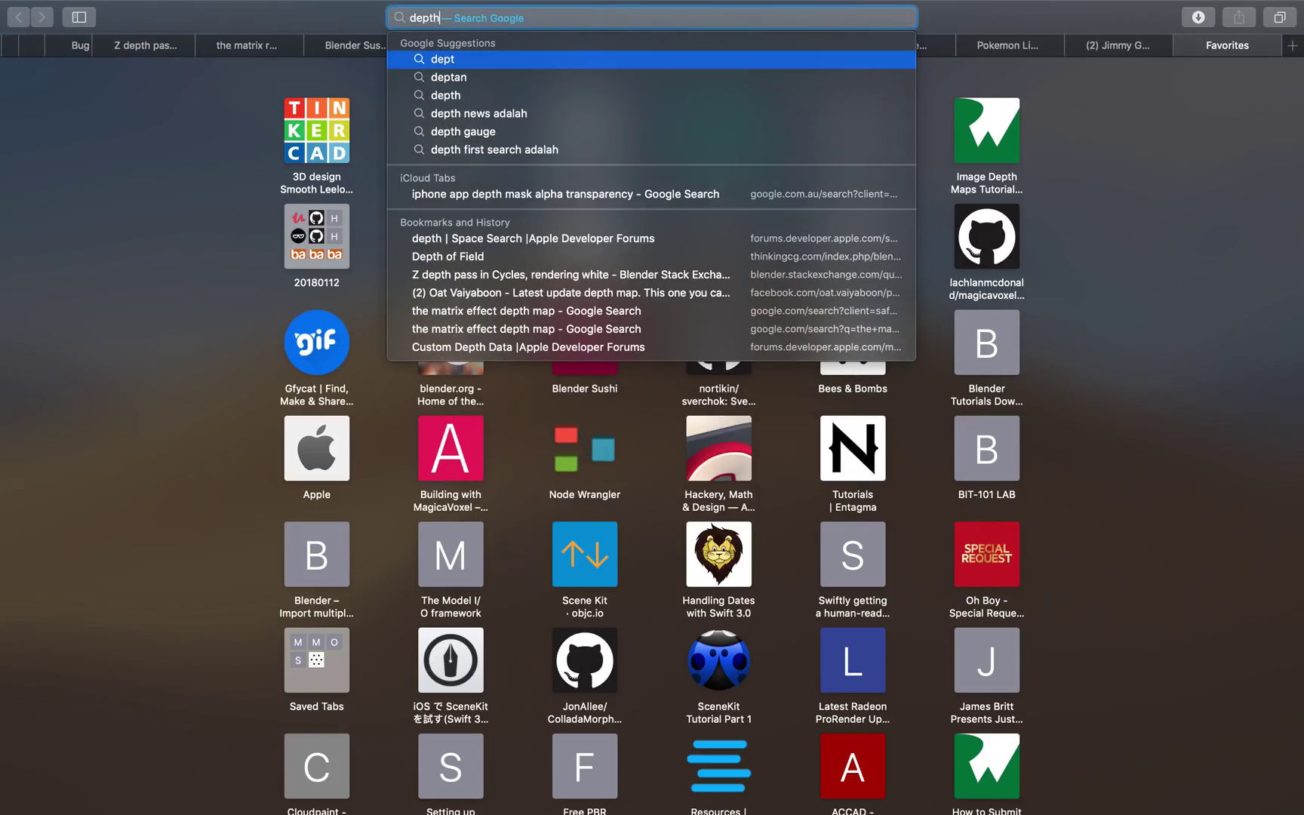
type(" cam app")
key("Return")
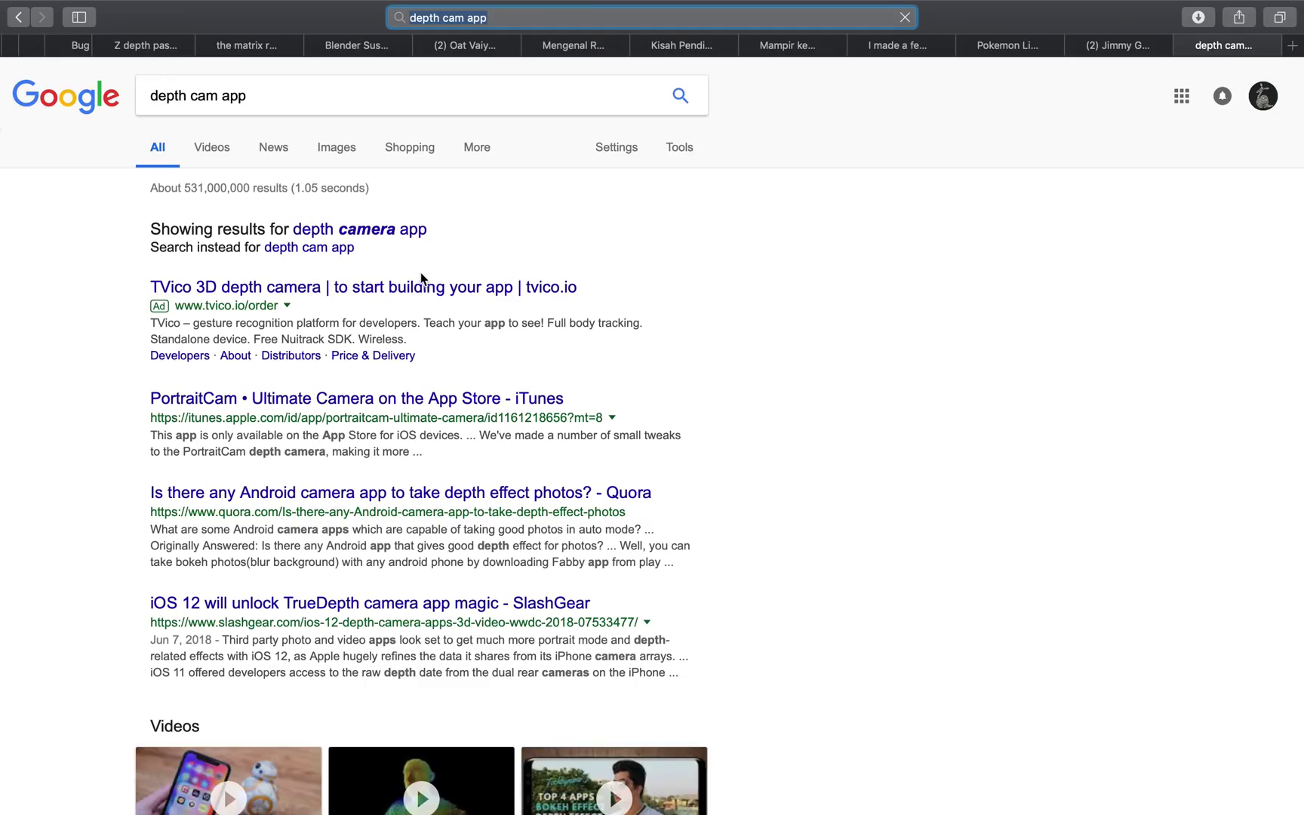
- Refine the Google search to "depth cam app ios" and look through the results for iOS depth camera apps
left_click(290, 96)
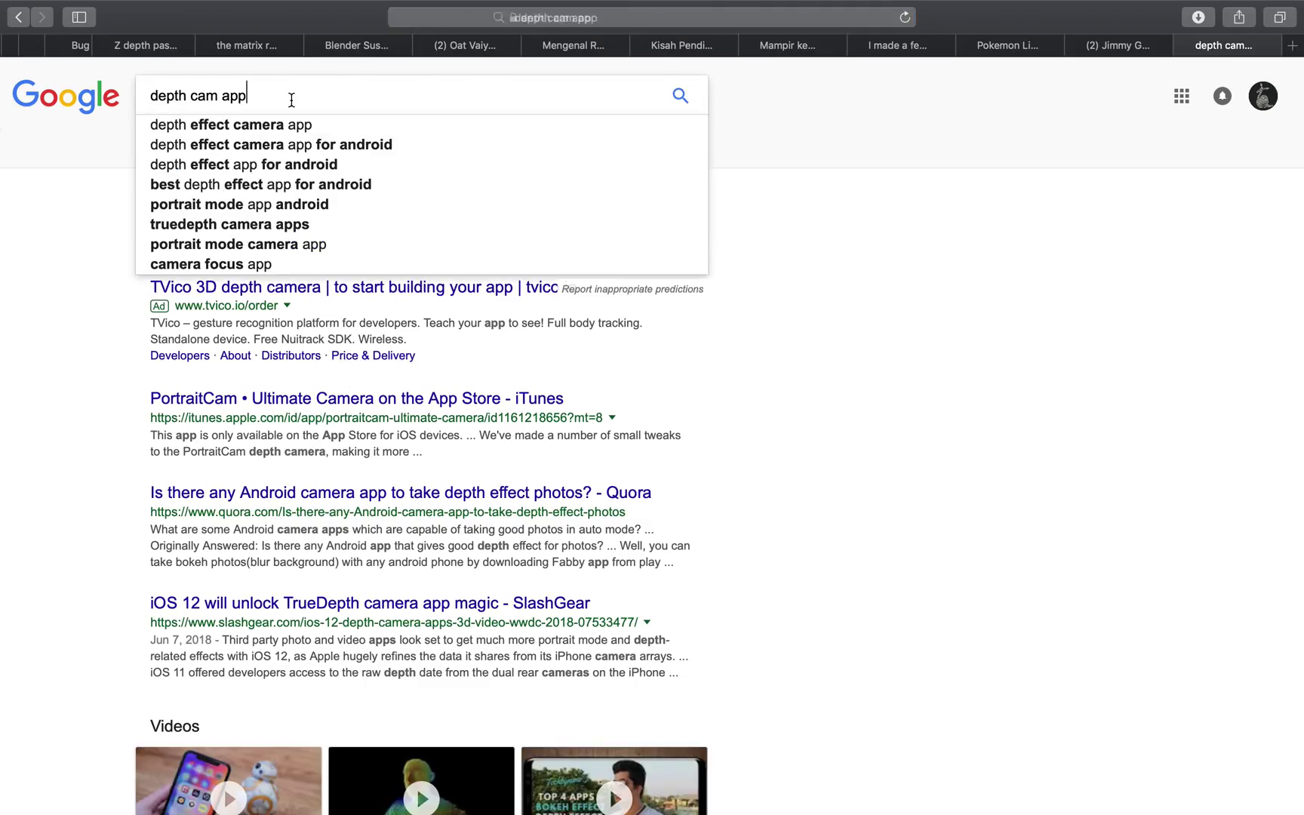
type("ios")
key("Return")
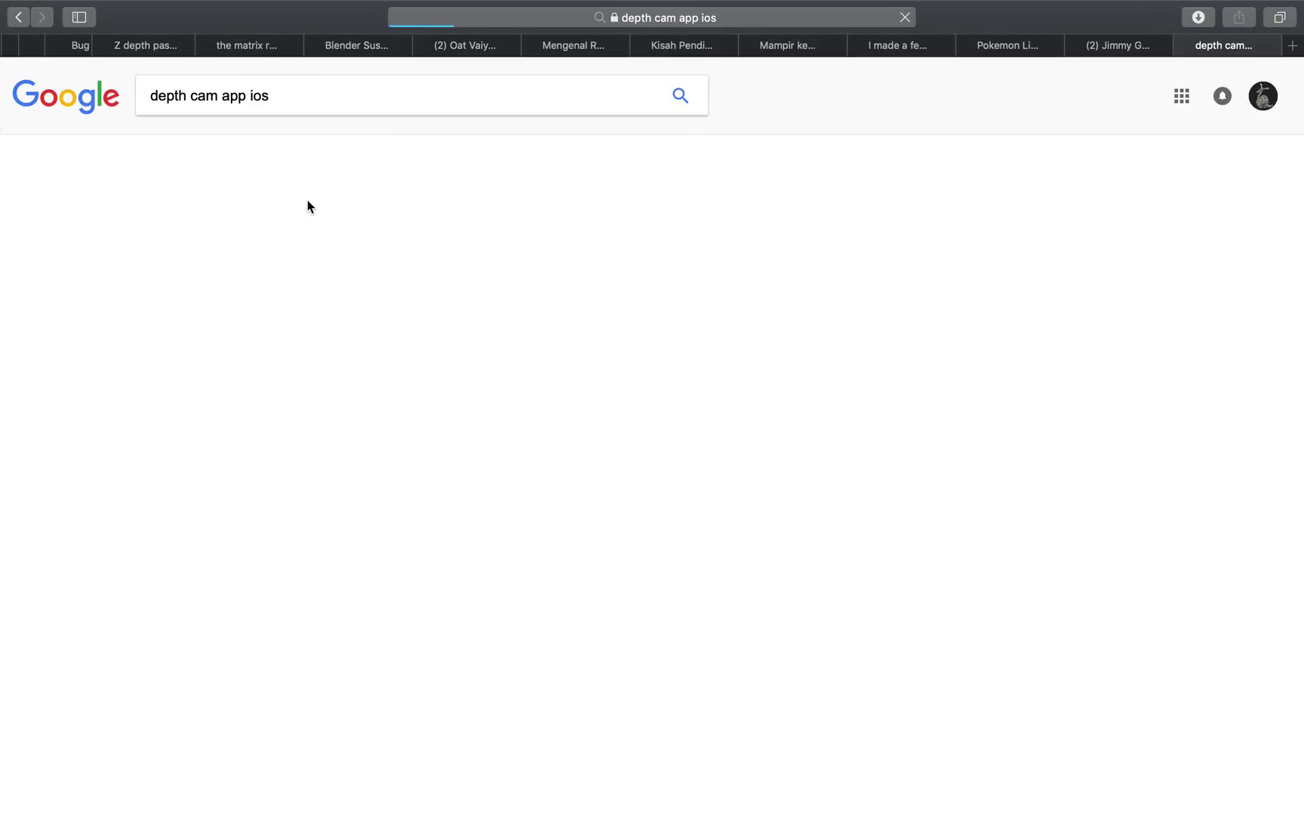
scroll(294, 332, "down", 5)
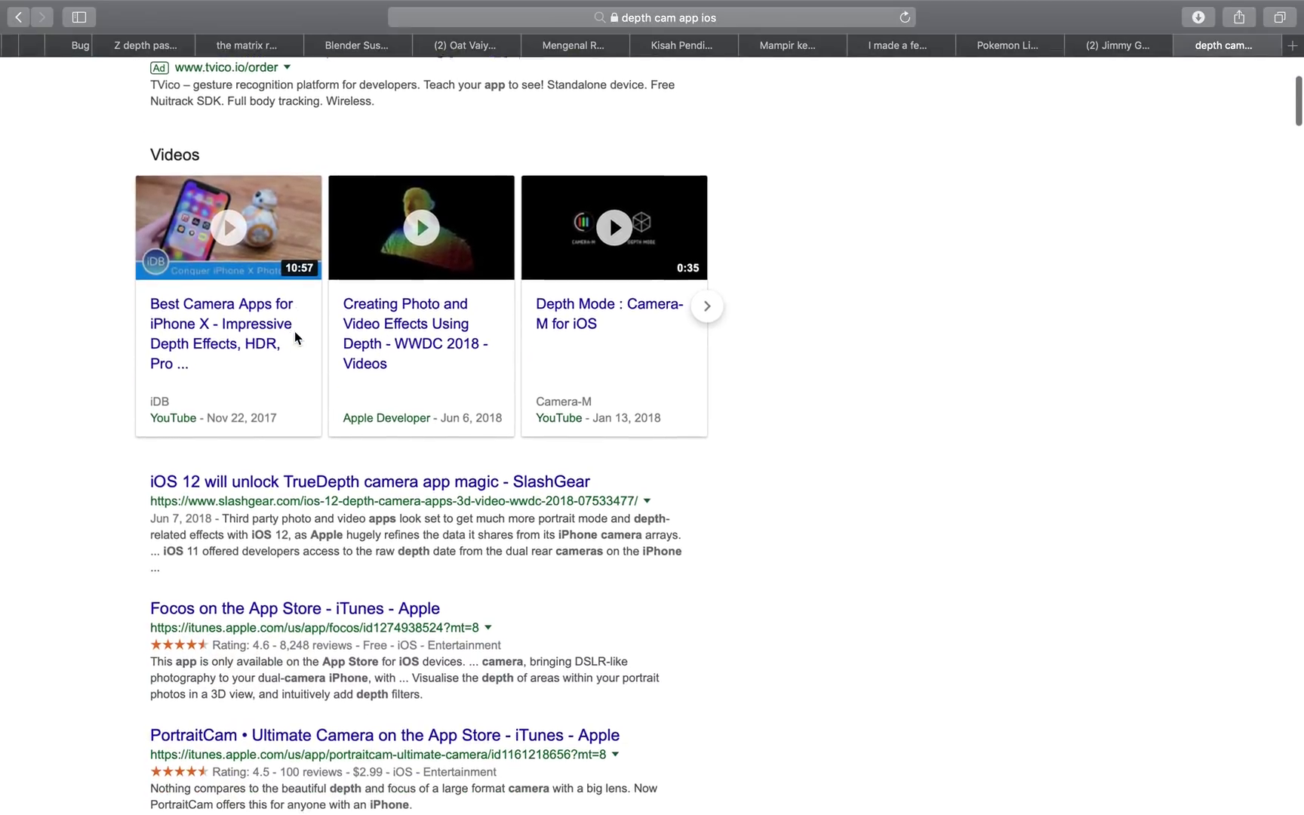
scroll(319, 435, "down", 10)
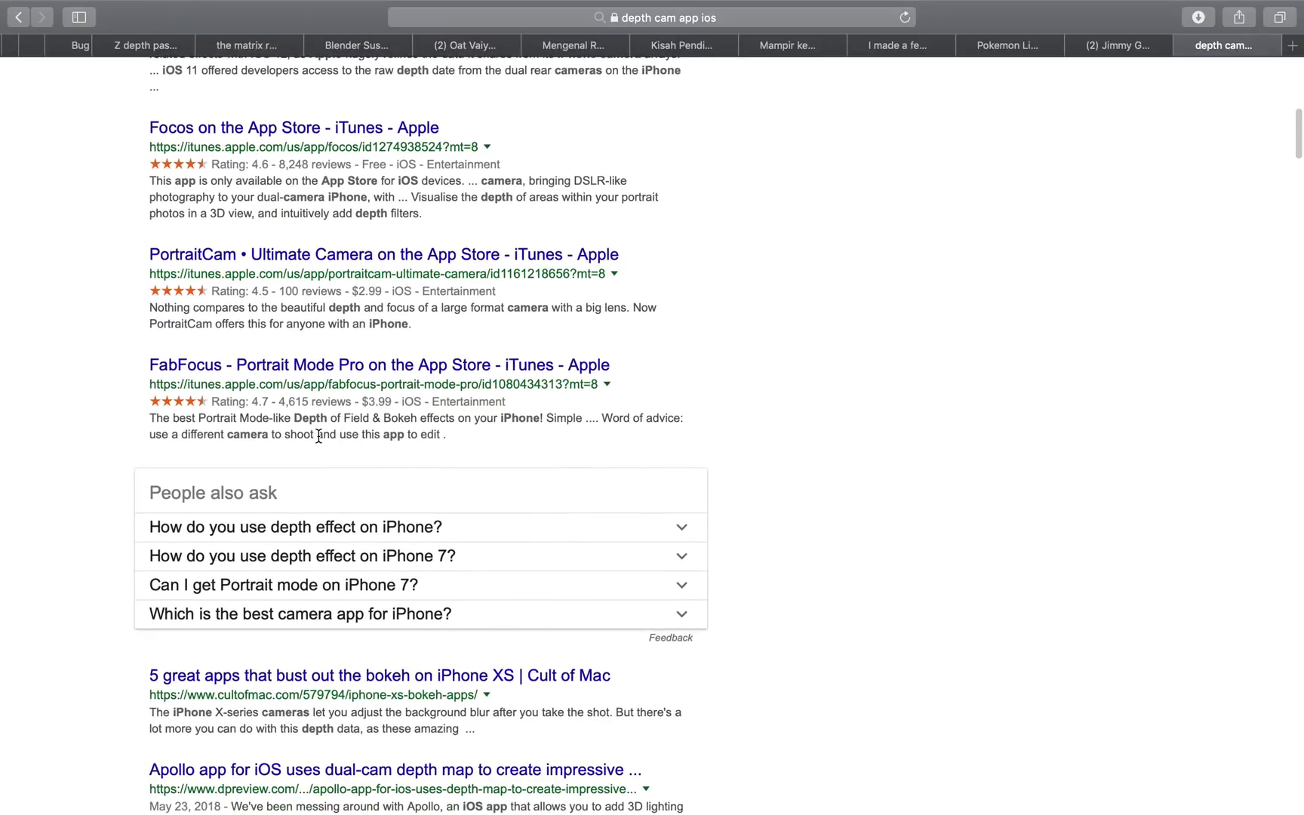
scroll(319, 435, "up", 15)
left_click(195, 113)
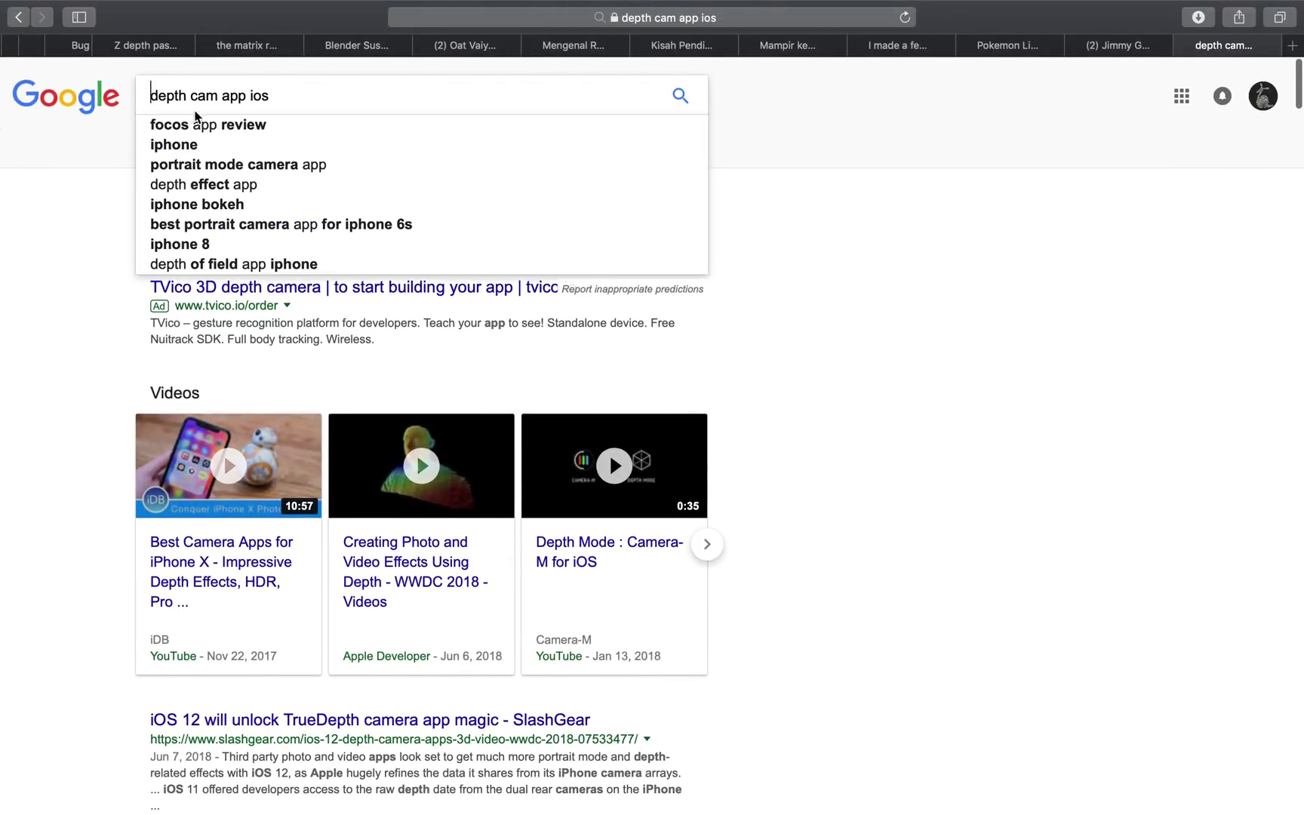
left_click(880, 243)
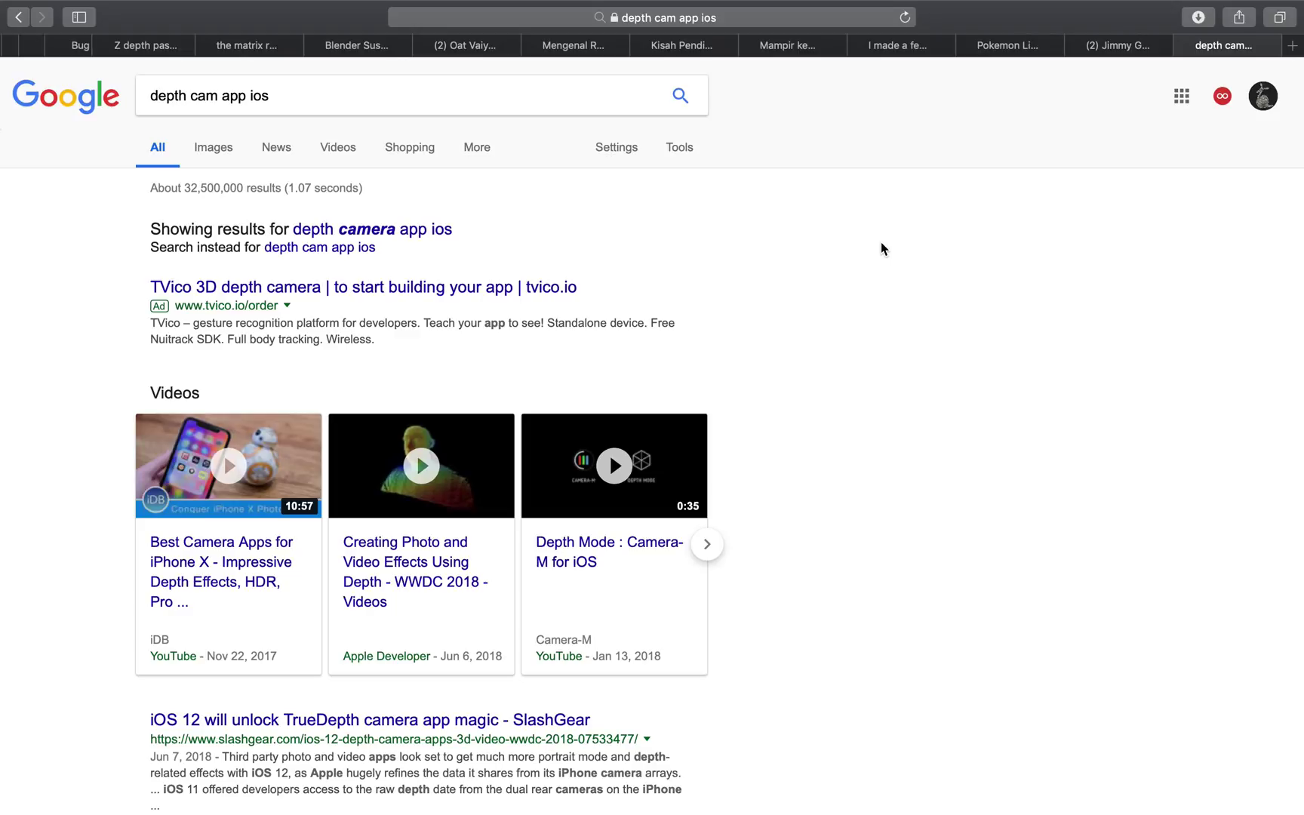
- Switch to Blender and bring up the compositing node tree with the render and depth outputs in the node editor
key("ctrl+Left")
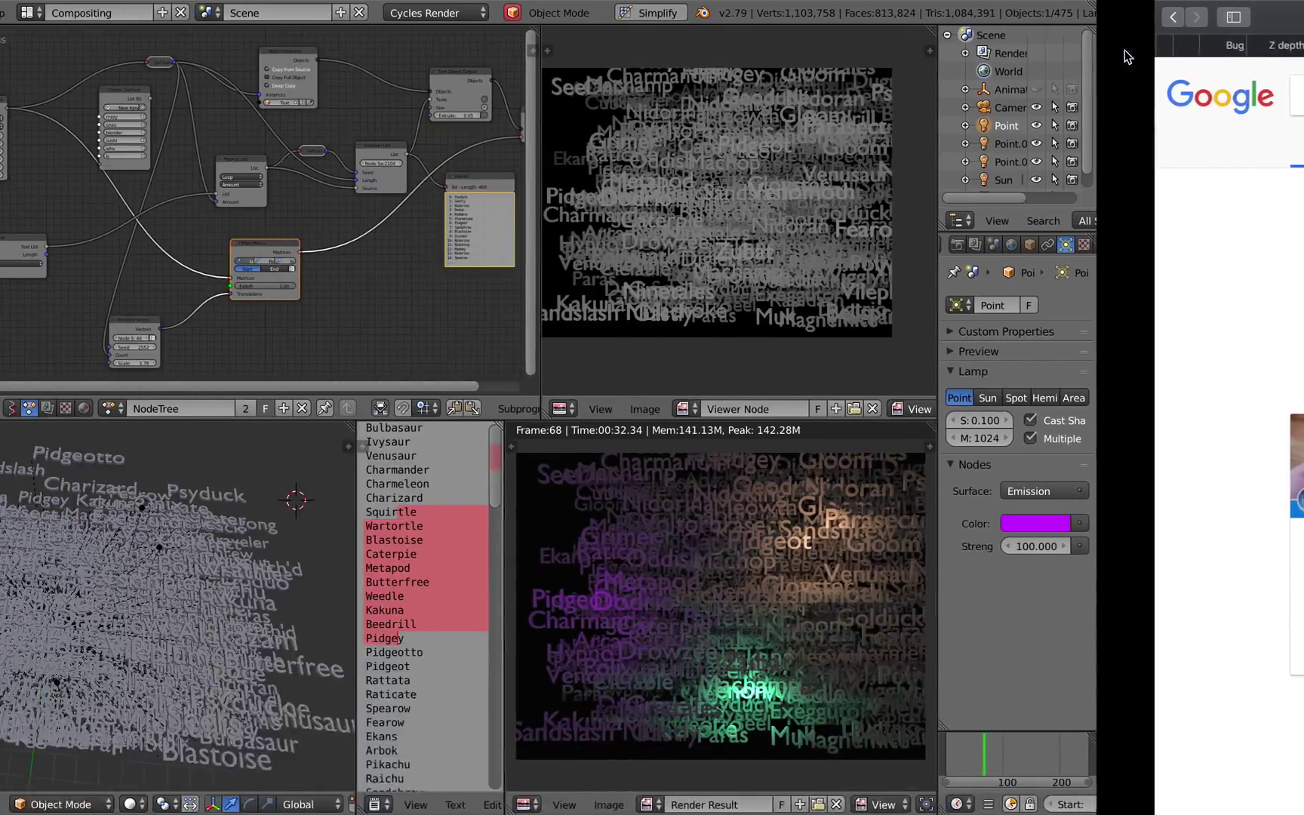
middle_click_drag(453, 582, 422, 580)
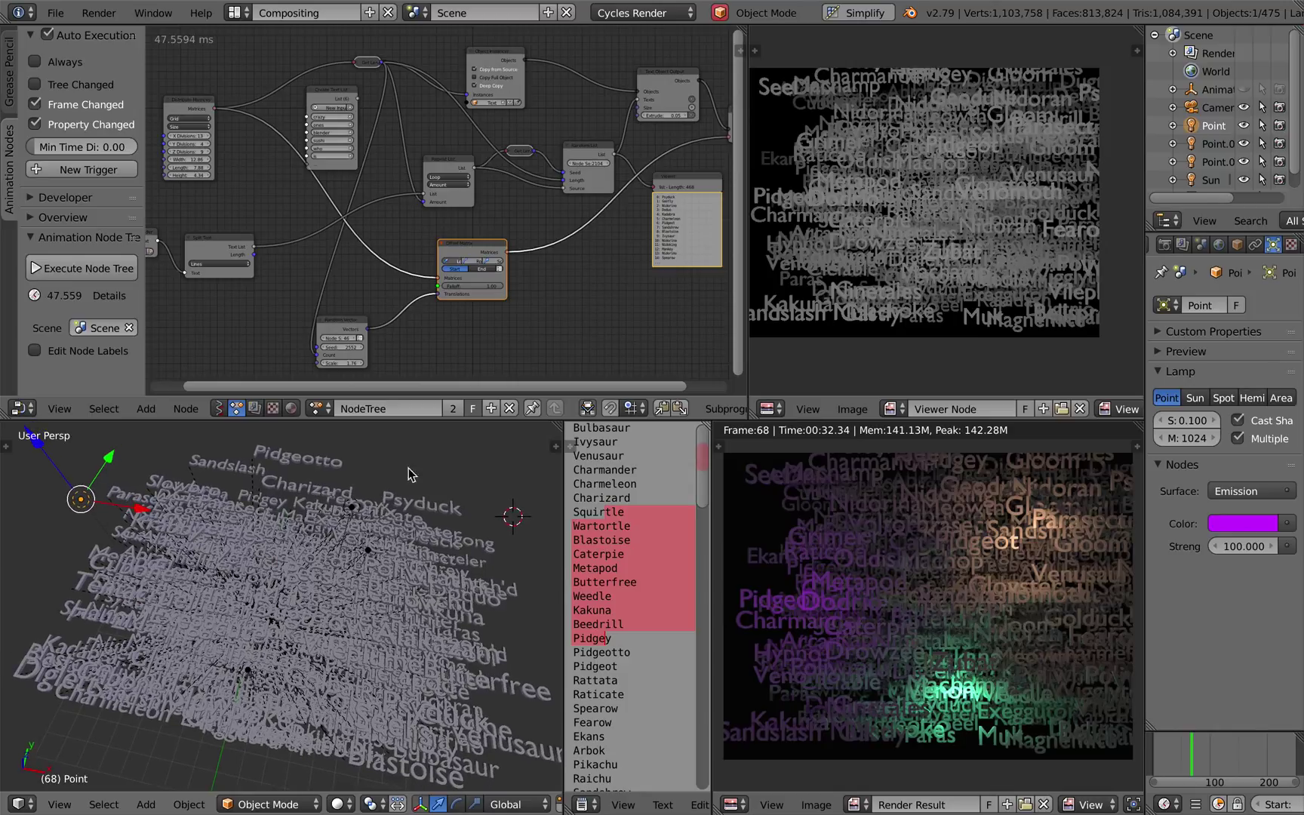
scroll(444, 246, "down", 1)
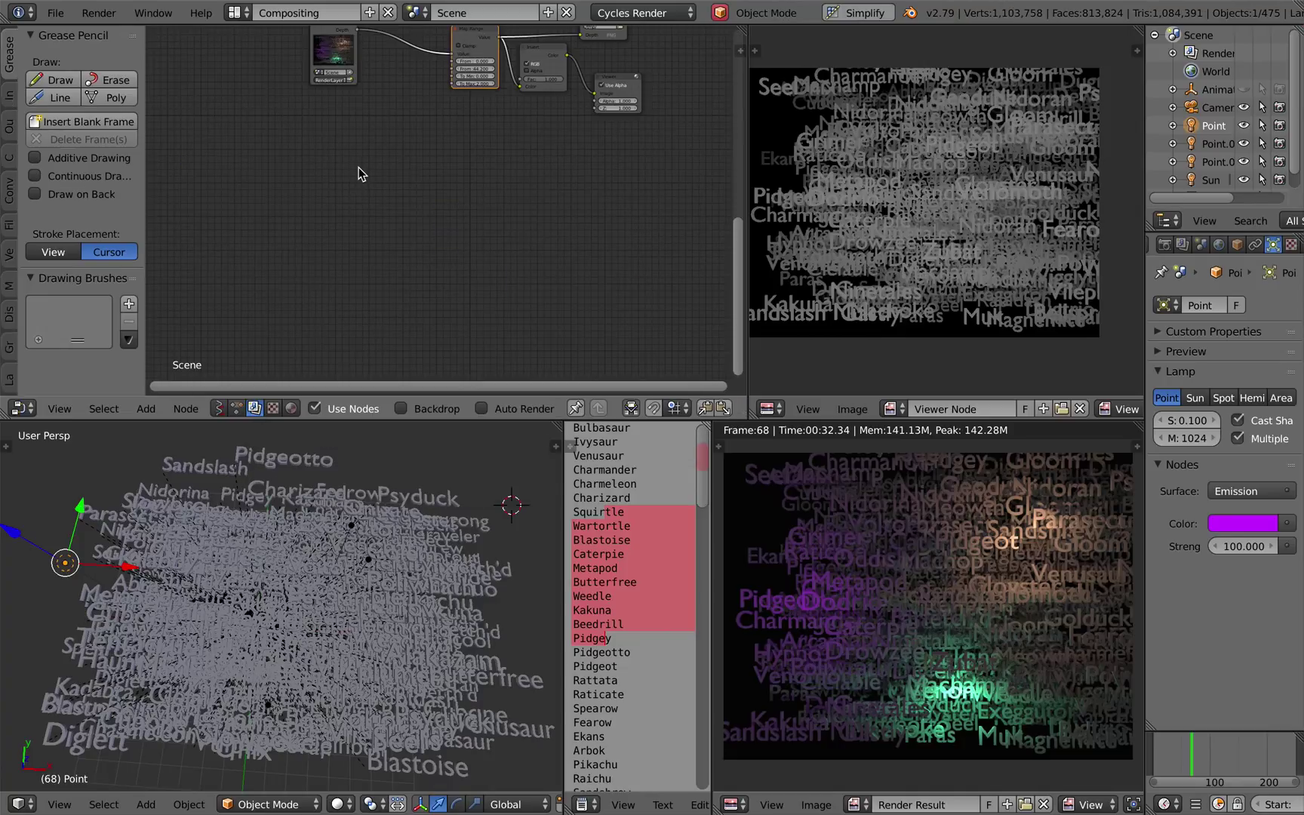
scroll(360, 167, "up", 3)
scroll(360, 169, "up", 2)
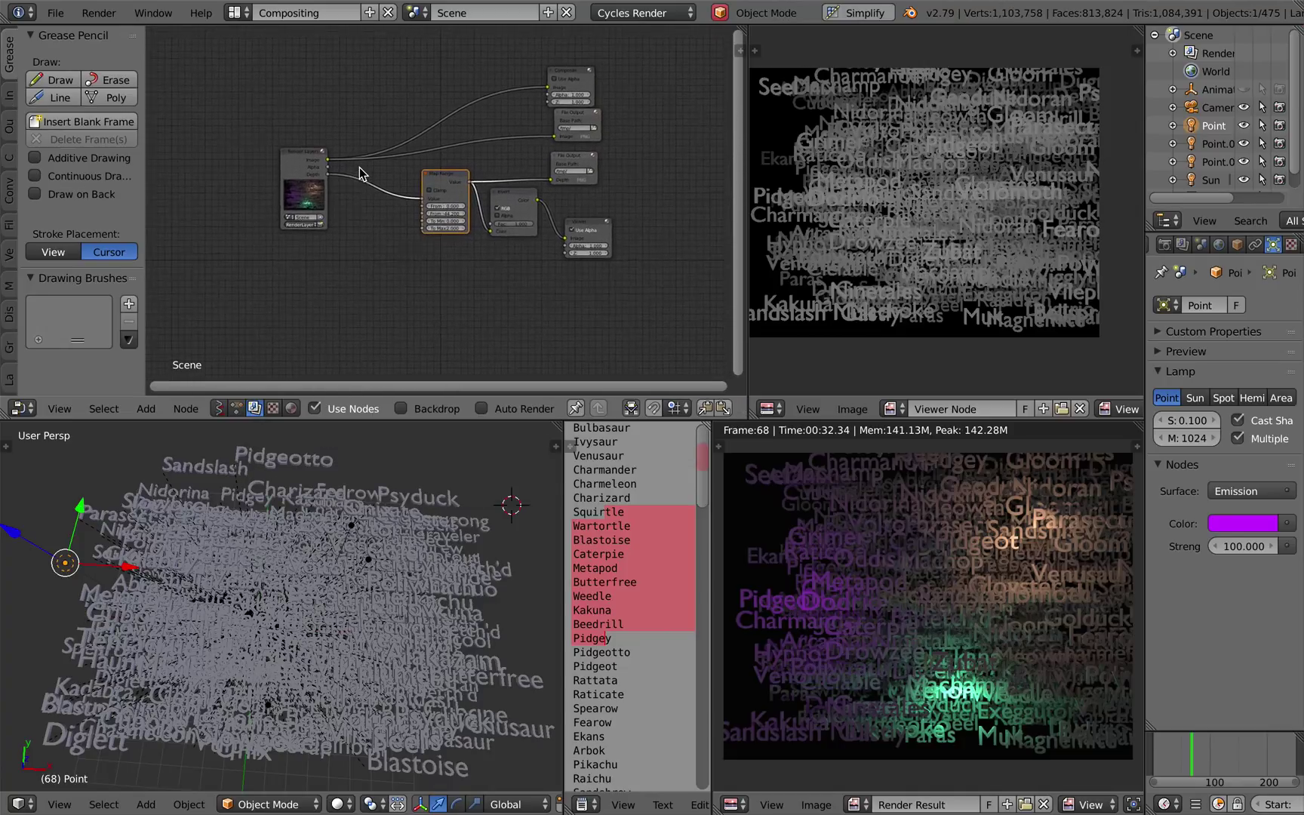
- Rearrange the compositing nodes, moving Map Range closer to Render Layers and shifting the Invert node
mouse_move(275, 143)
left_mouse_down()
mouse_move(315, 85)
mouse_move(297, 173)
mouse_move(271, 143)
left_mouse_up()
scroll(316, 85, "up", 3)
left_click_drag(426, 164, 360, 168)
scroll(443, 201, "up", 2)
left_click_drag(549, 190, 519, 199)
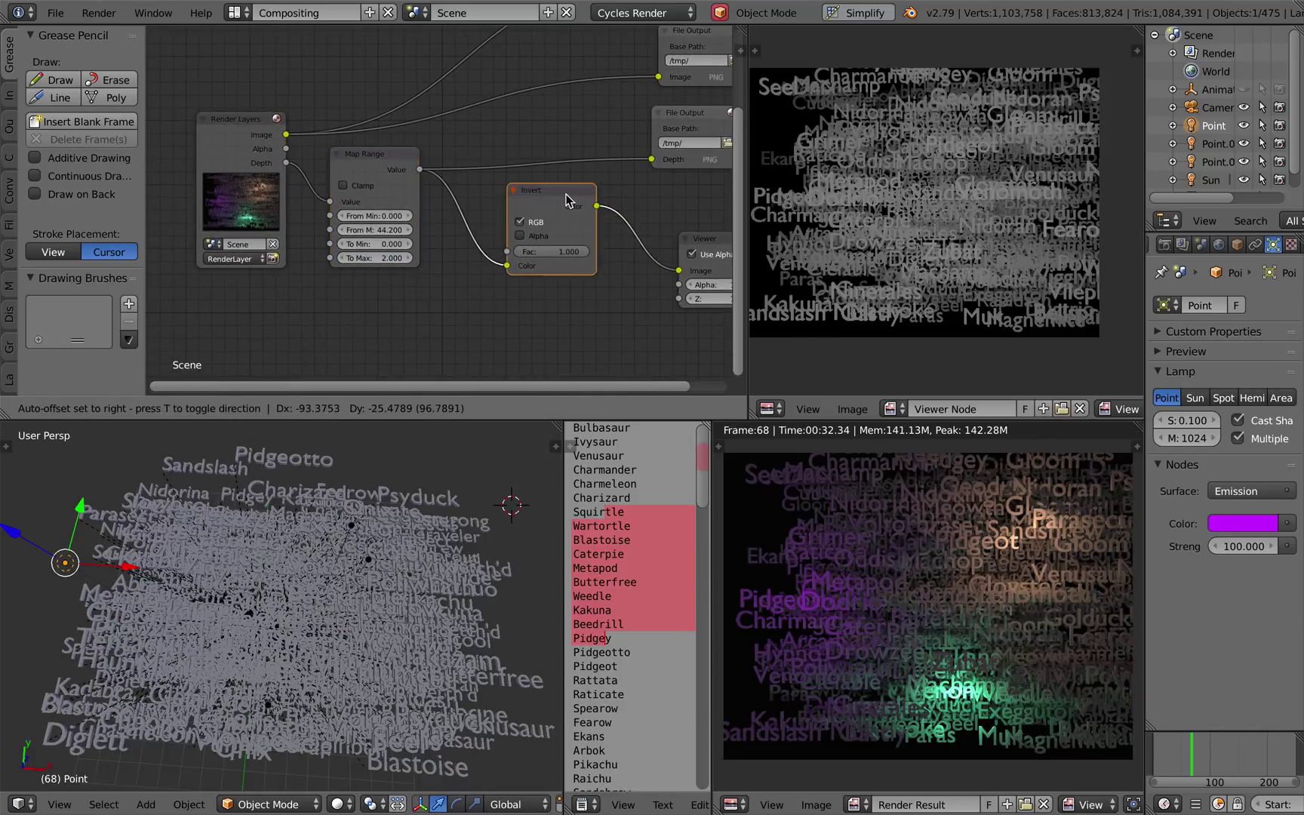
- Collapse the node editor's tool shelf and set the Map Range node's From Max to 38.8 and To Max to 2
left_click_drag(143, 103, 3, 122)
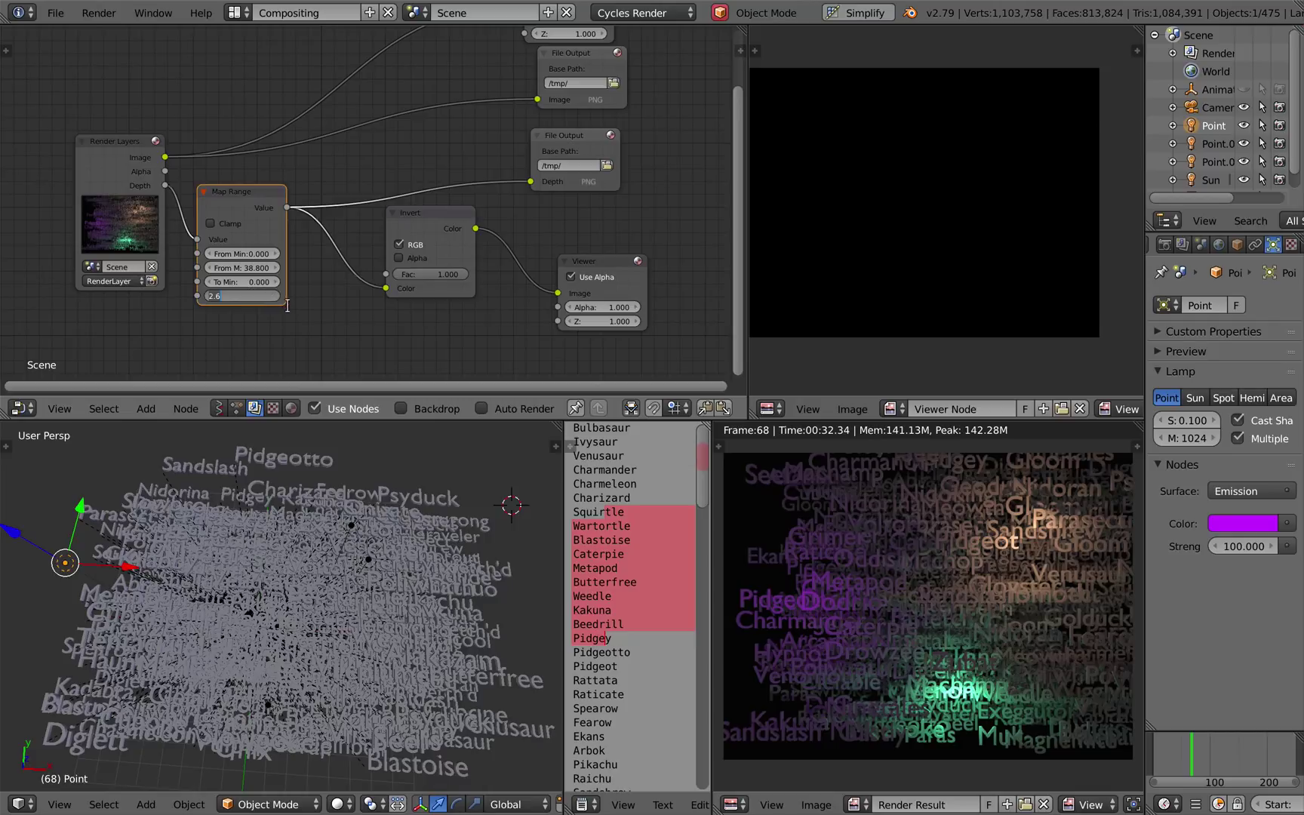
type("1")
key("Return")
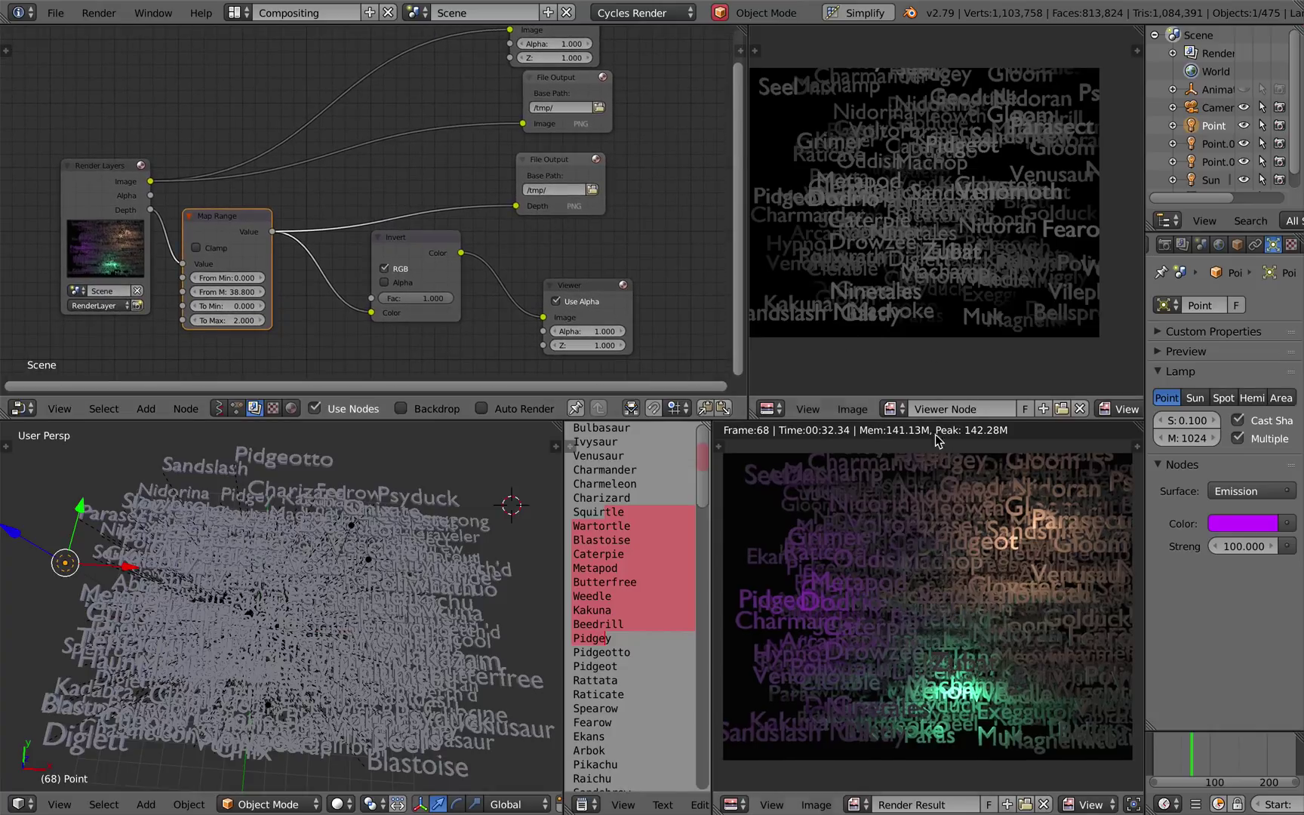
- Switch to Safari, look at the 3D photo post on Facebook and go back to the depth cam search results
key("ctrl+Right")
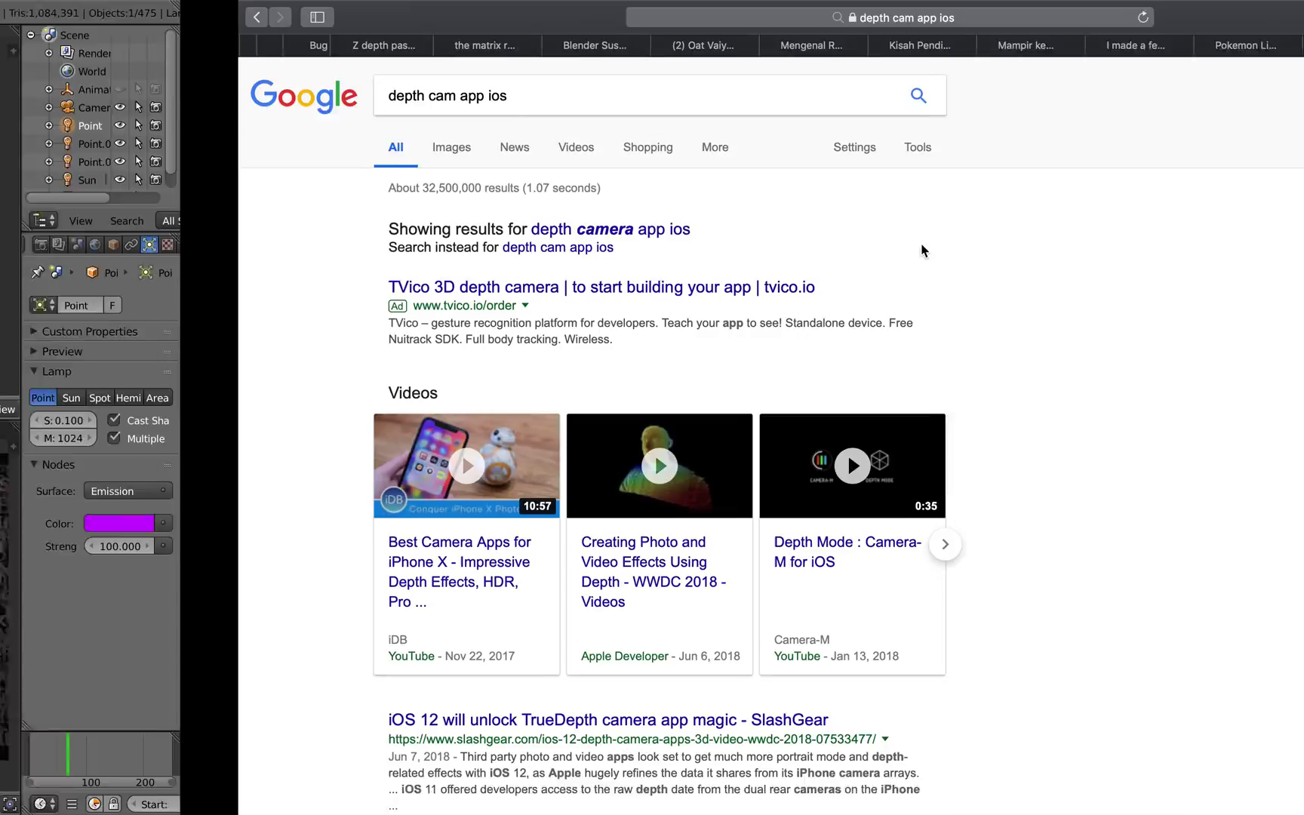
left_click(1133, 47)
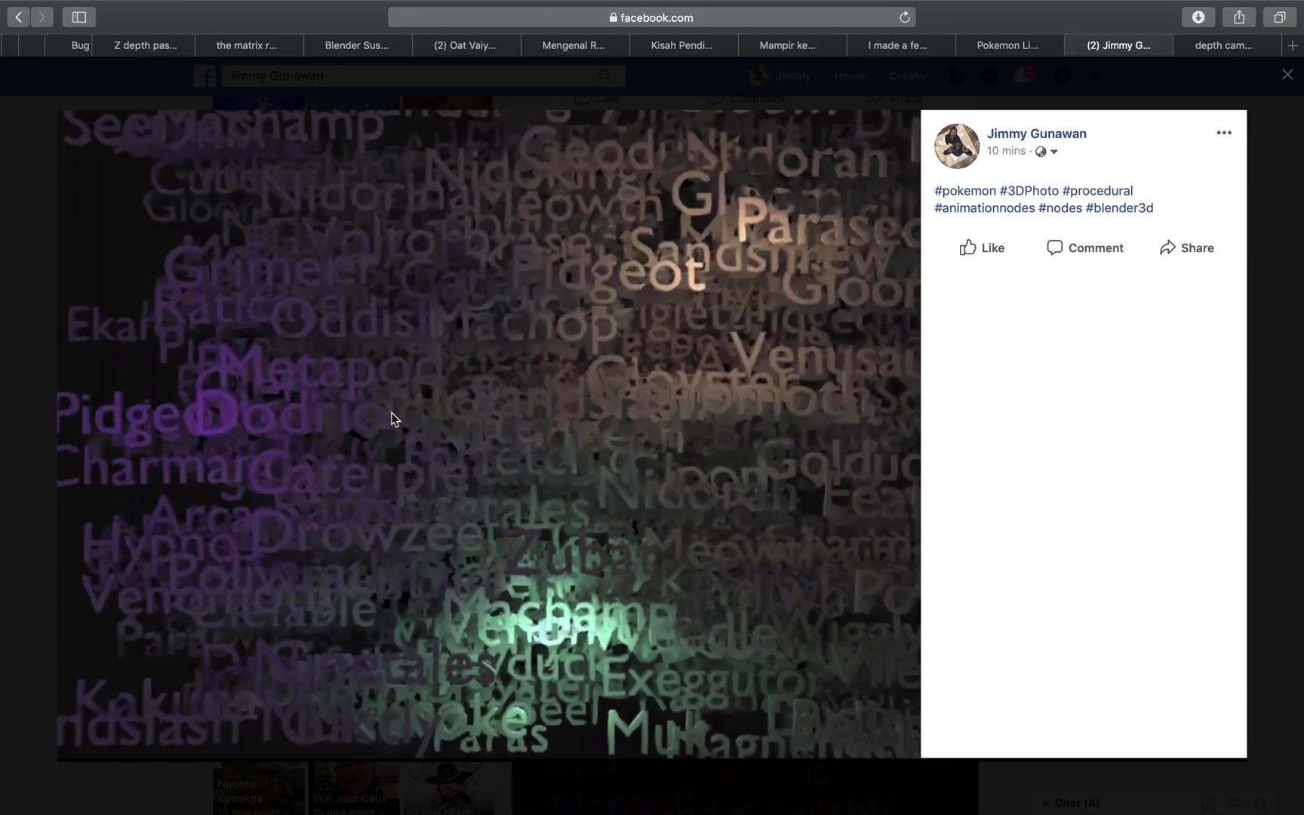
left_click(1212, 50)
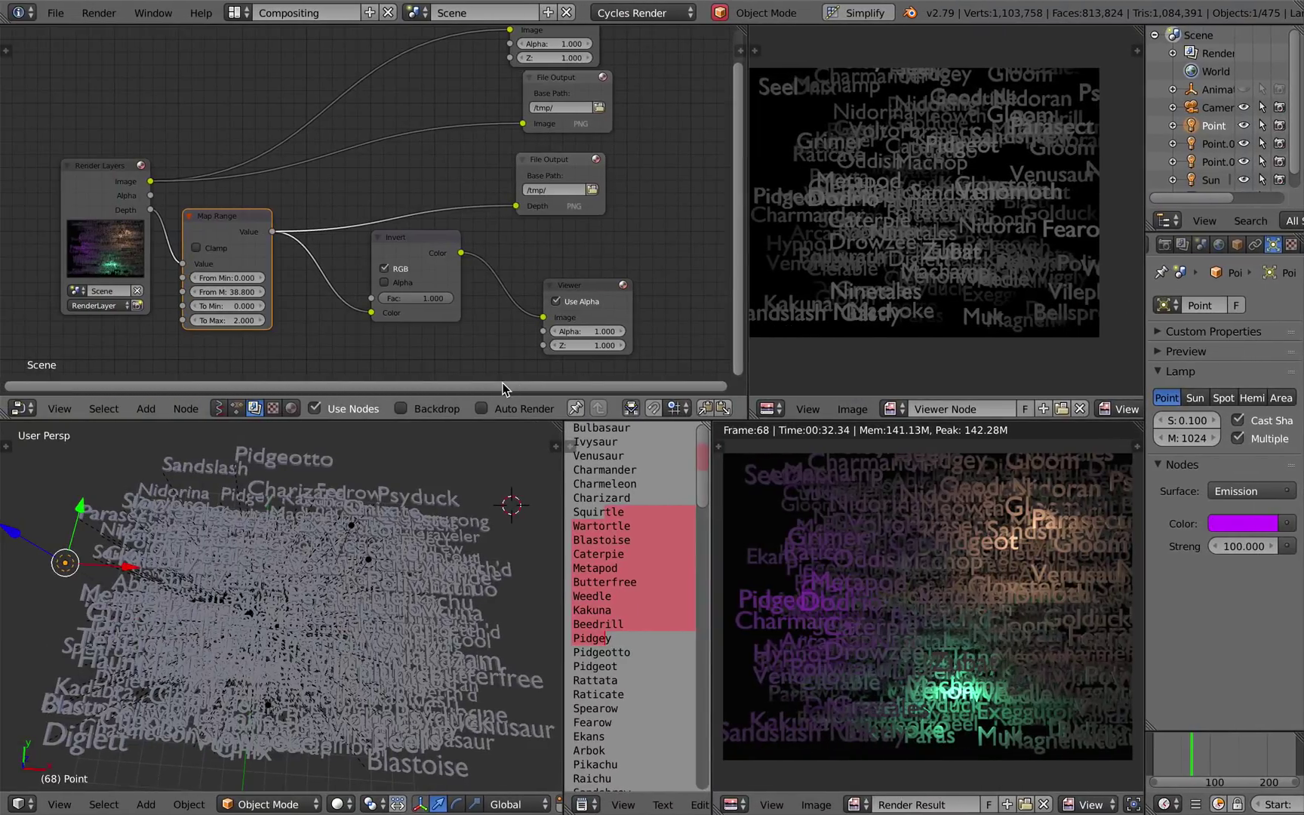
- Examine the Pokemon-name text cloud from different angles in Blender and check the Depth0068.png depth map in Finder
middle_click_drag(445, 582, 446, 581)
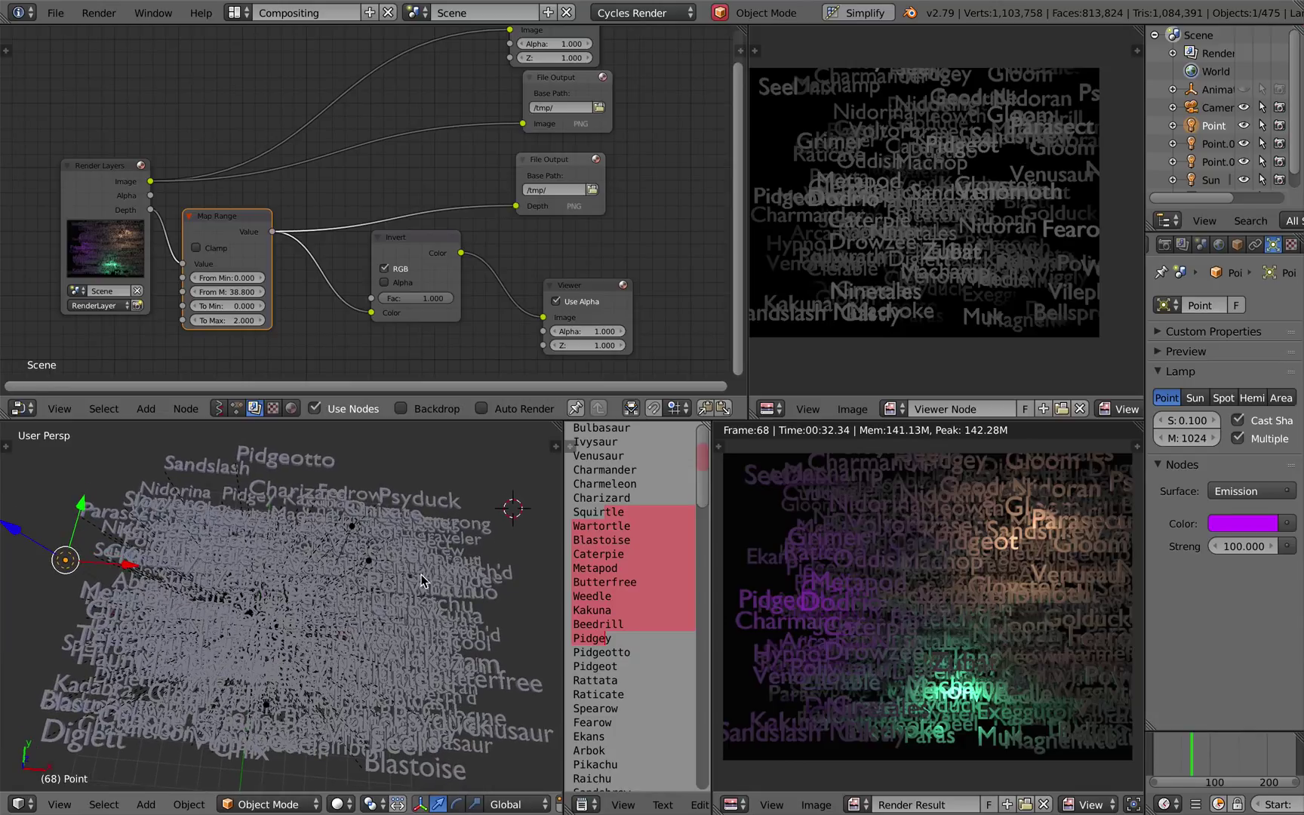
middle_click_drag(423, 562, 423, 558)
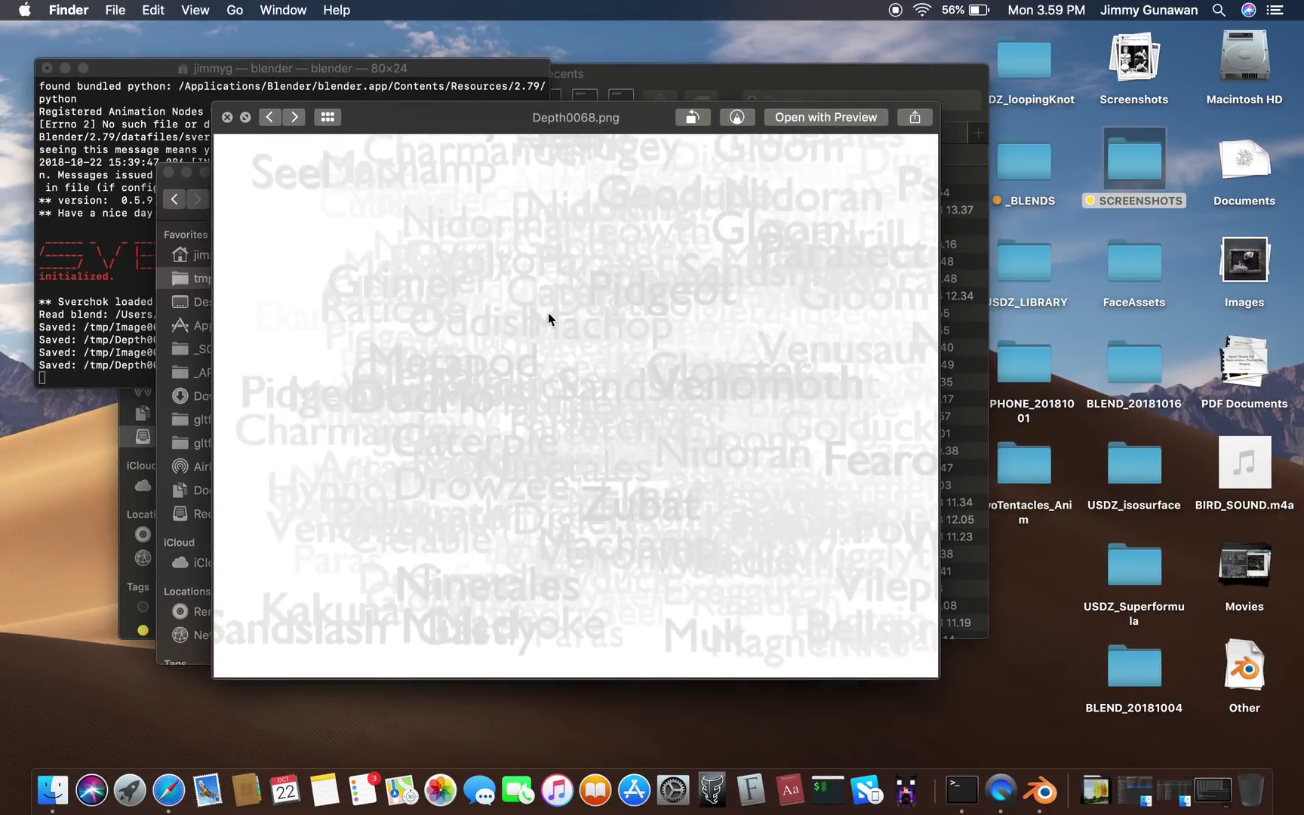
key("ctrl+Right")
- Move the Viewer node closer to the Invert node in Blender's compositor and look over the 3D text cloud
scroll(593, 211, "up", 1)
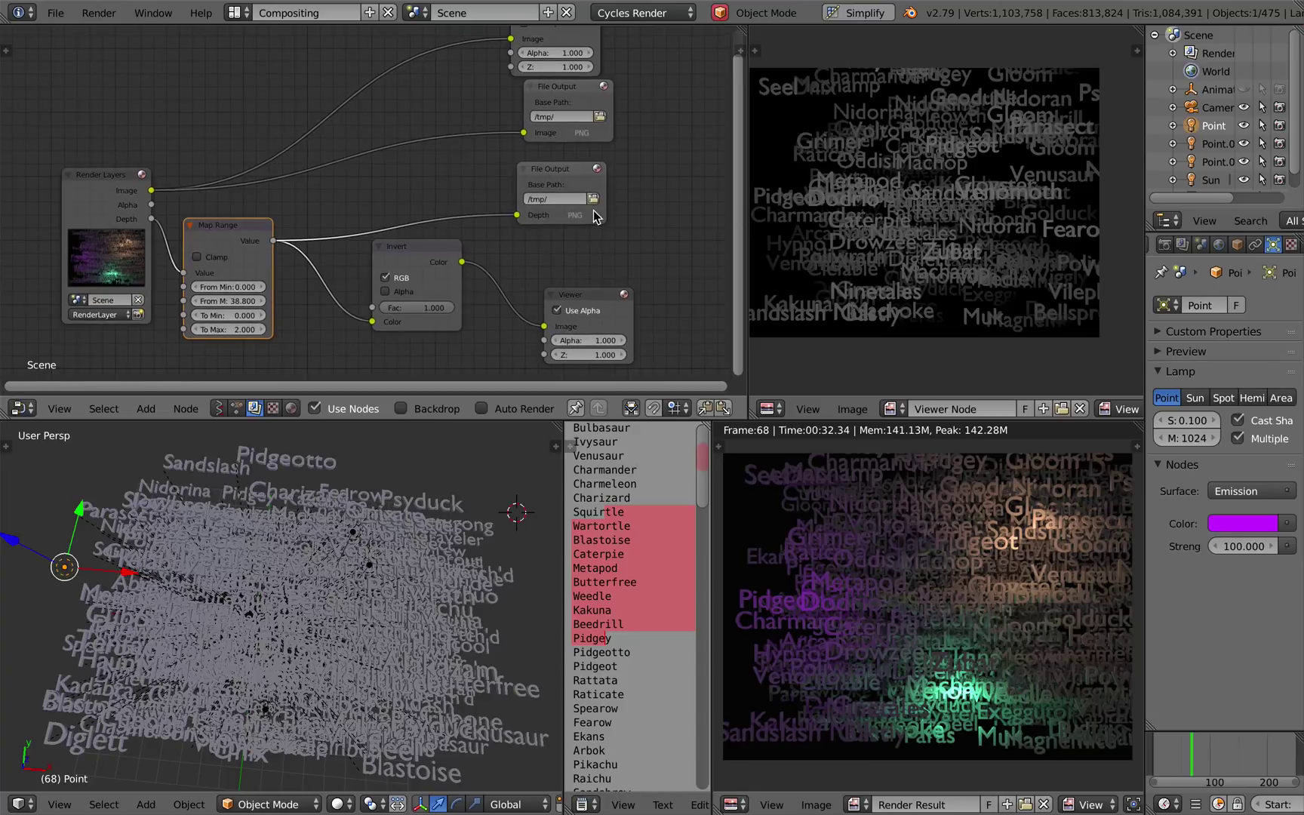
left_click_drag(585, 294, 543, 277)
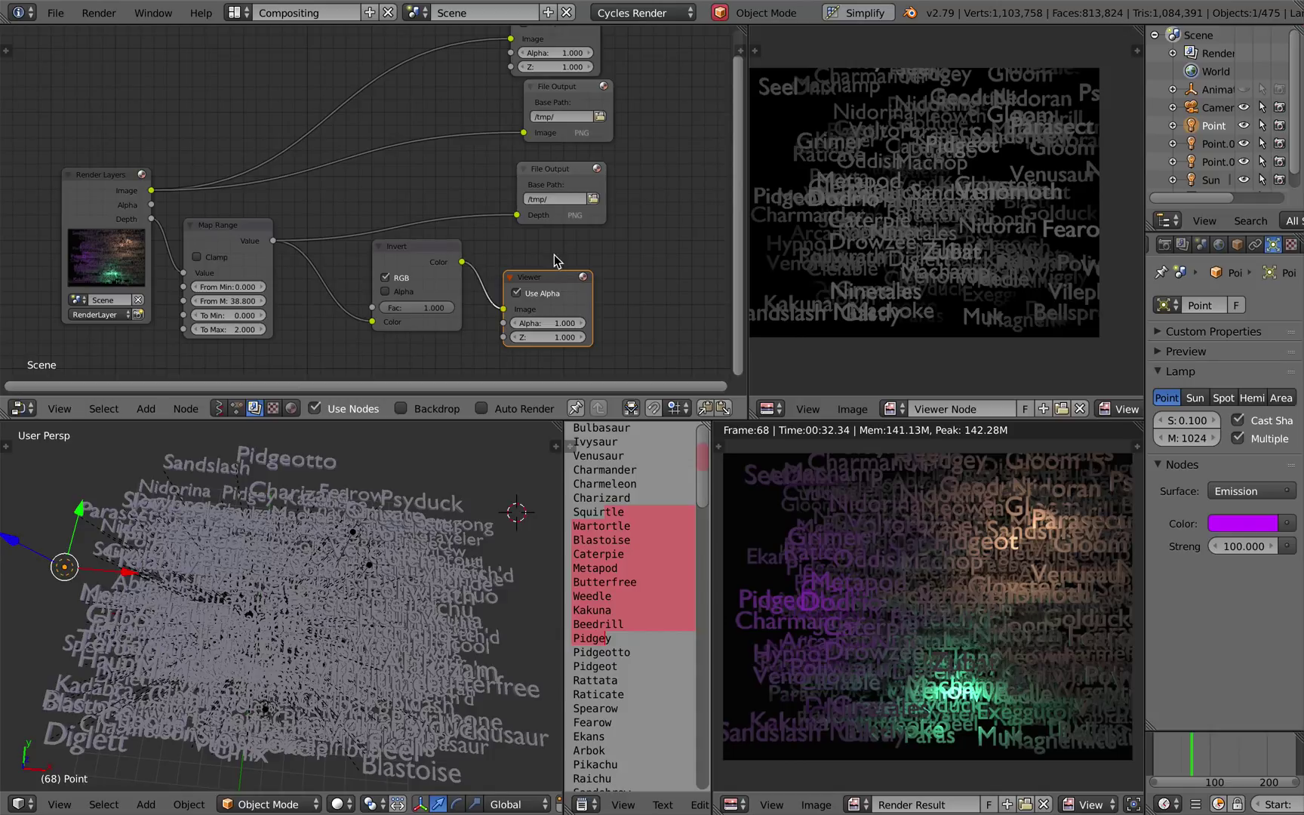
key("ctrl+Right")
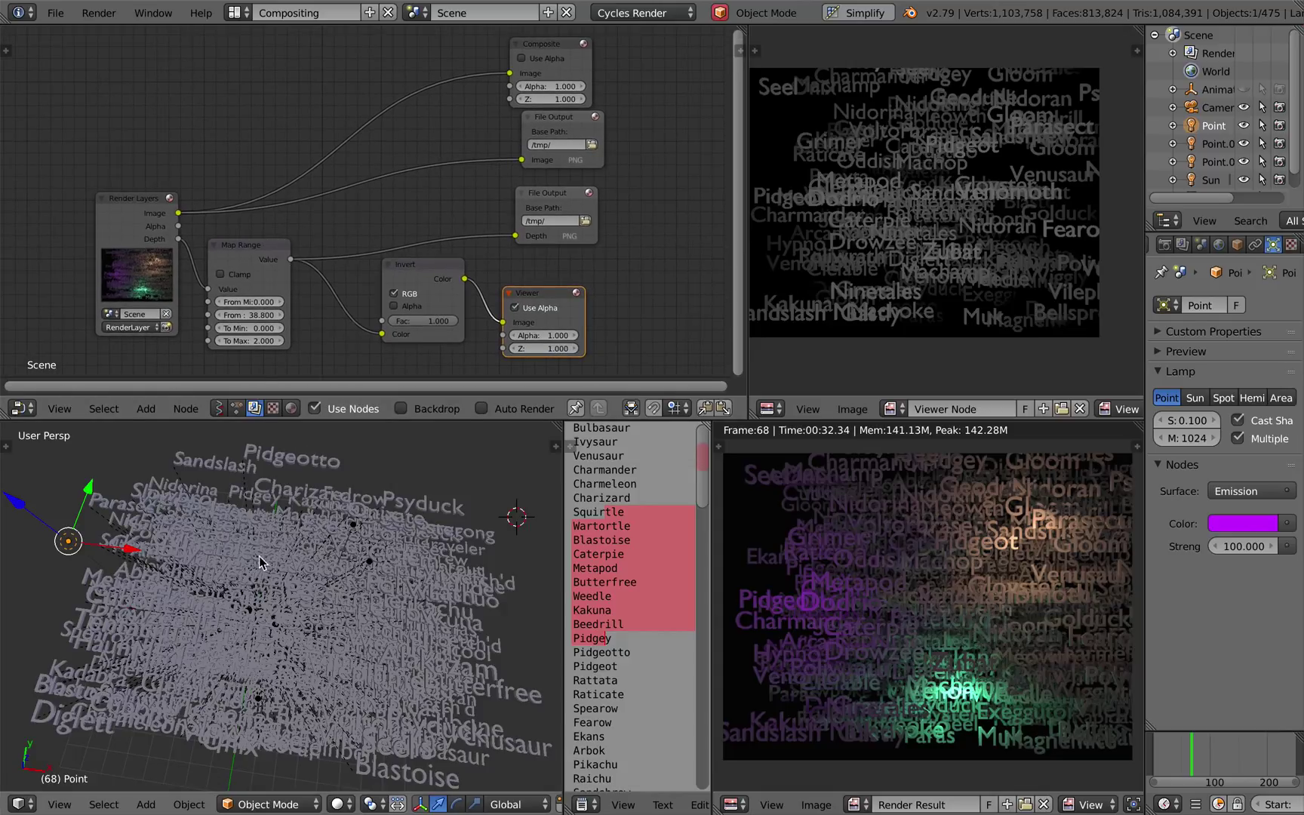
scroll(326, 576, "down", 4)
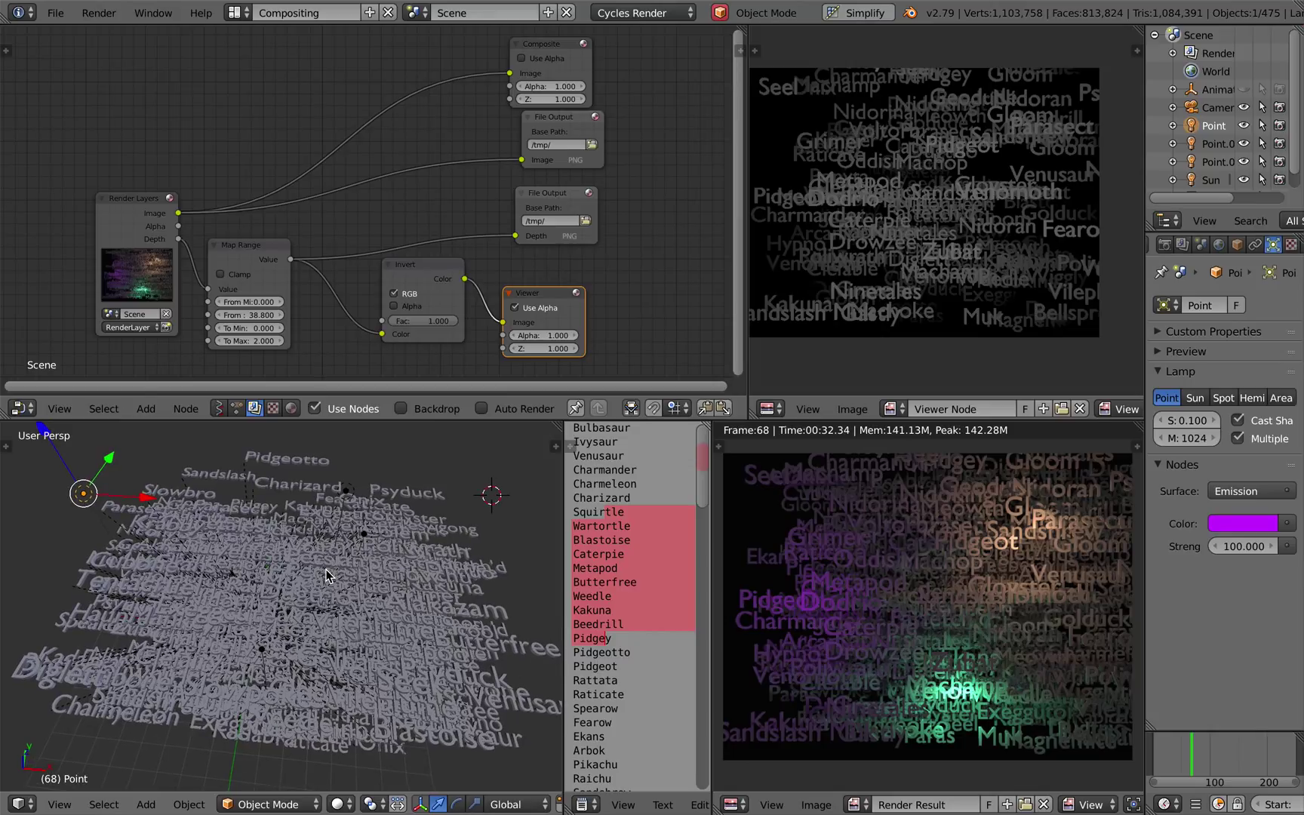
- Compare the Blender scene with the Facebook 3D photo post in Safari and return to Blender
key("ctrl+Right")
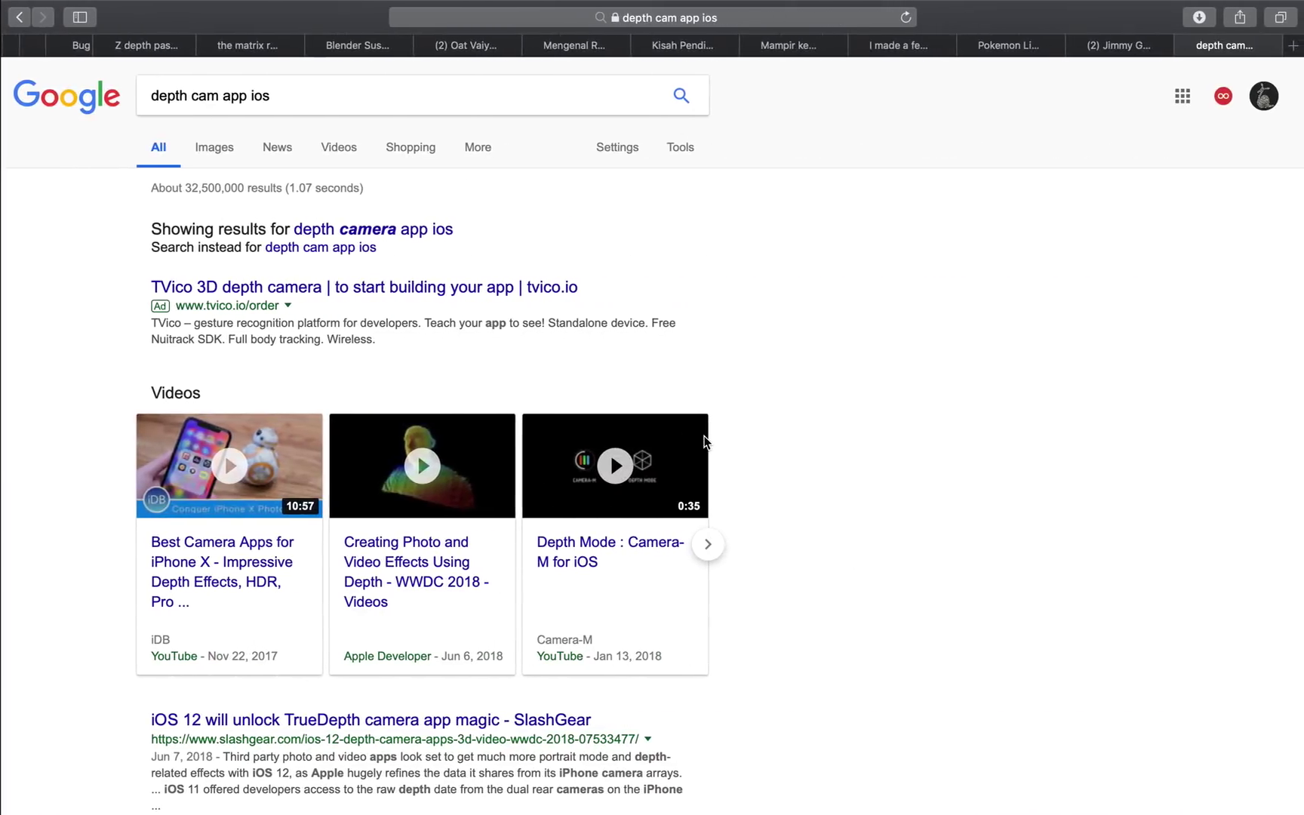
key("ctrl+Left")
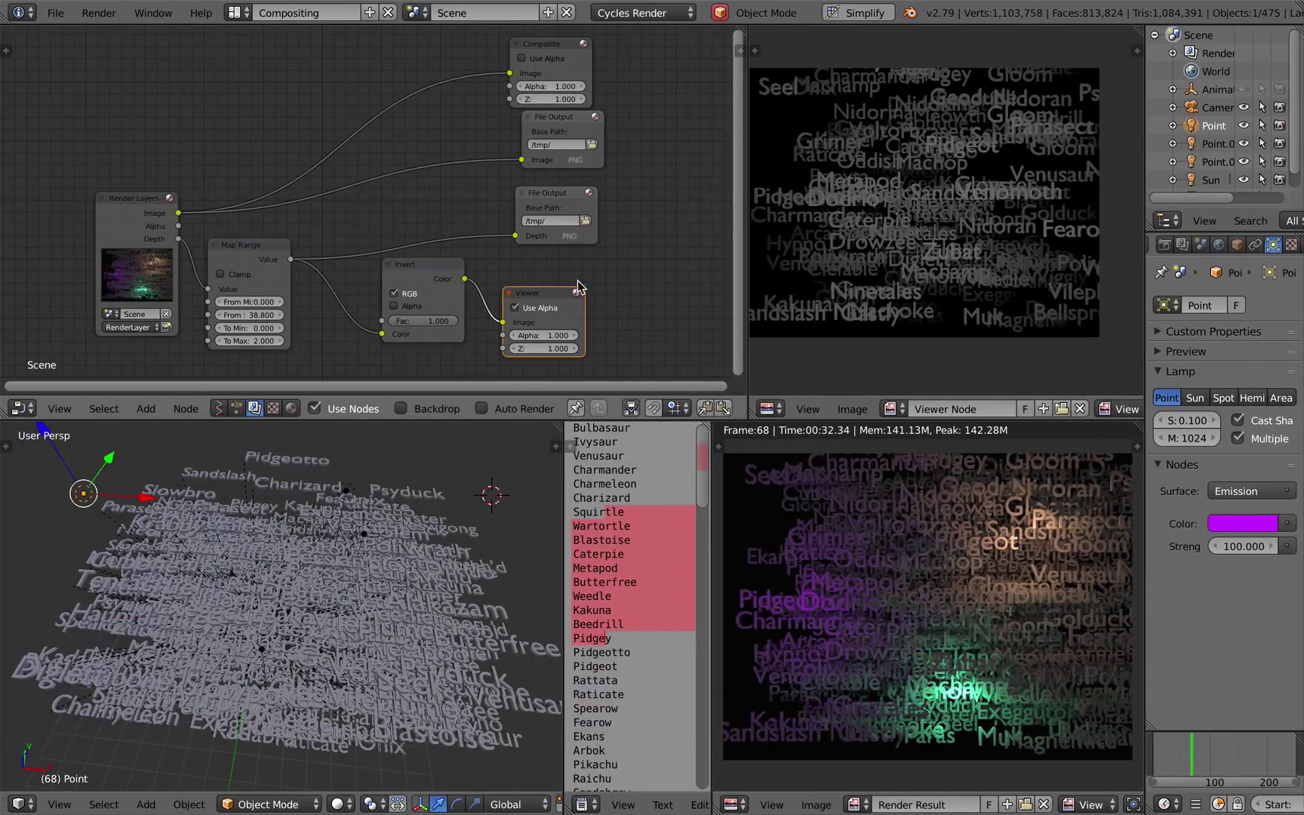
key("ctrl+Right")
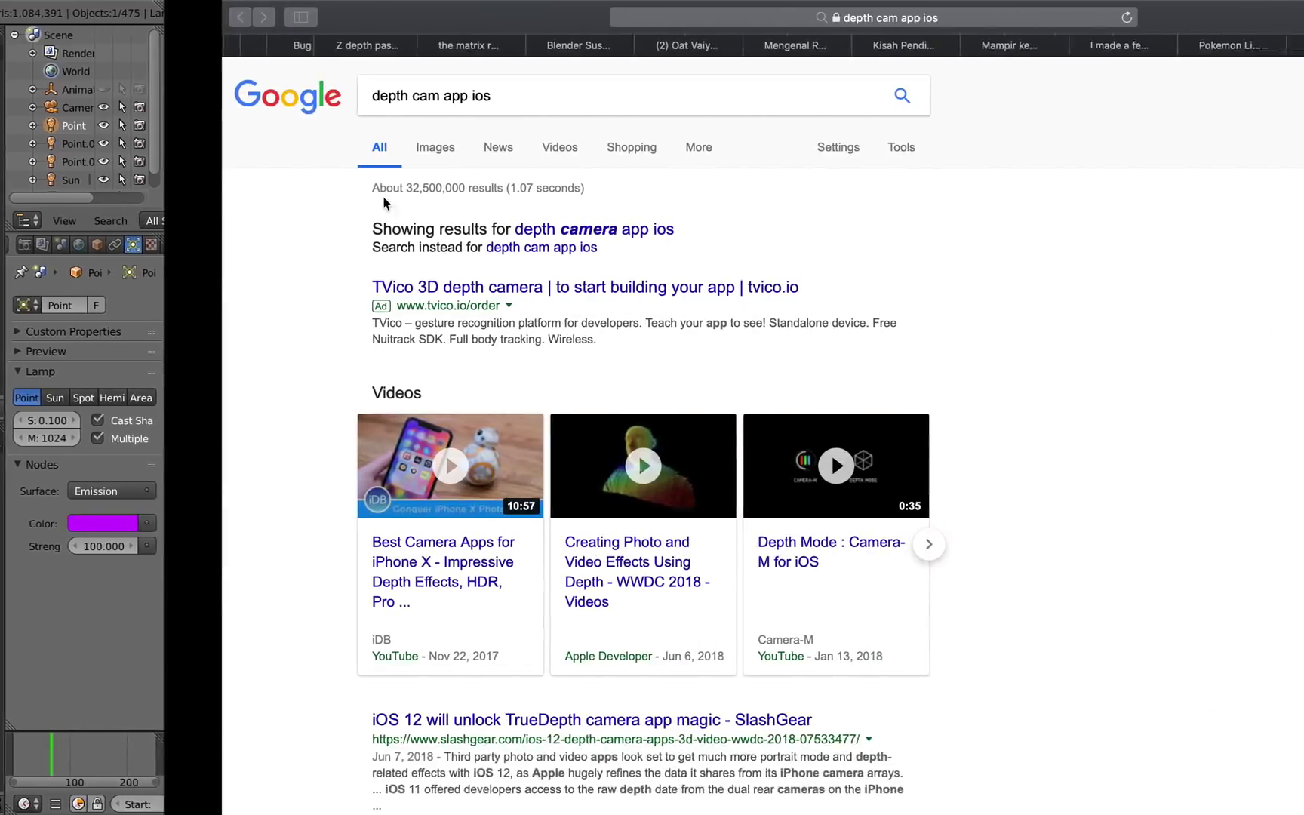
left_click(1117, 43)
key("ctrl+Left")
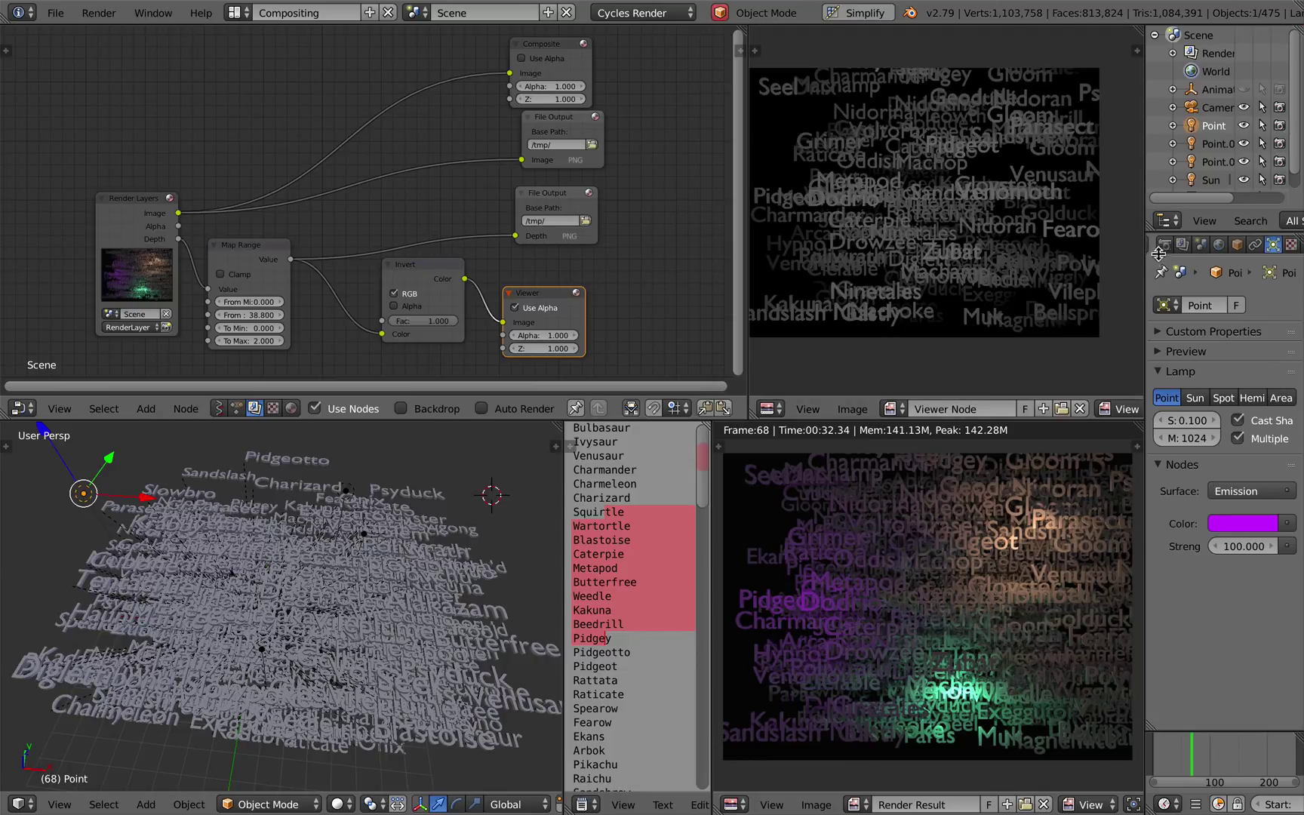
- Widen the properties editor and show the scene's render settings down to Dimensions and Output
left_click_drag(1148, 257, 964, 253)
left_click(1015, 246)
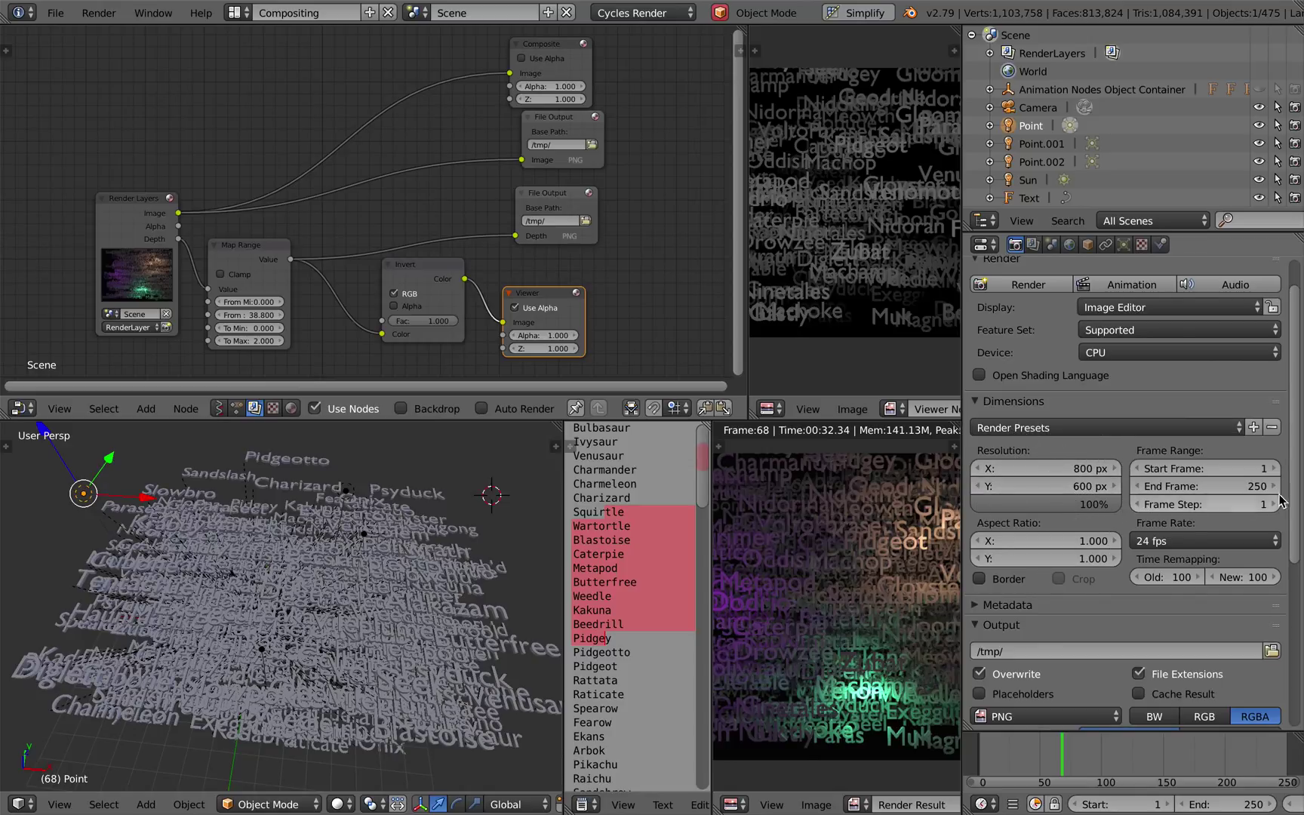
left_click_drag(1300, 479, 1300, 514)
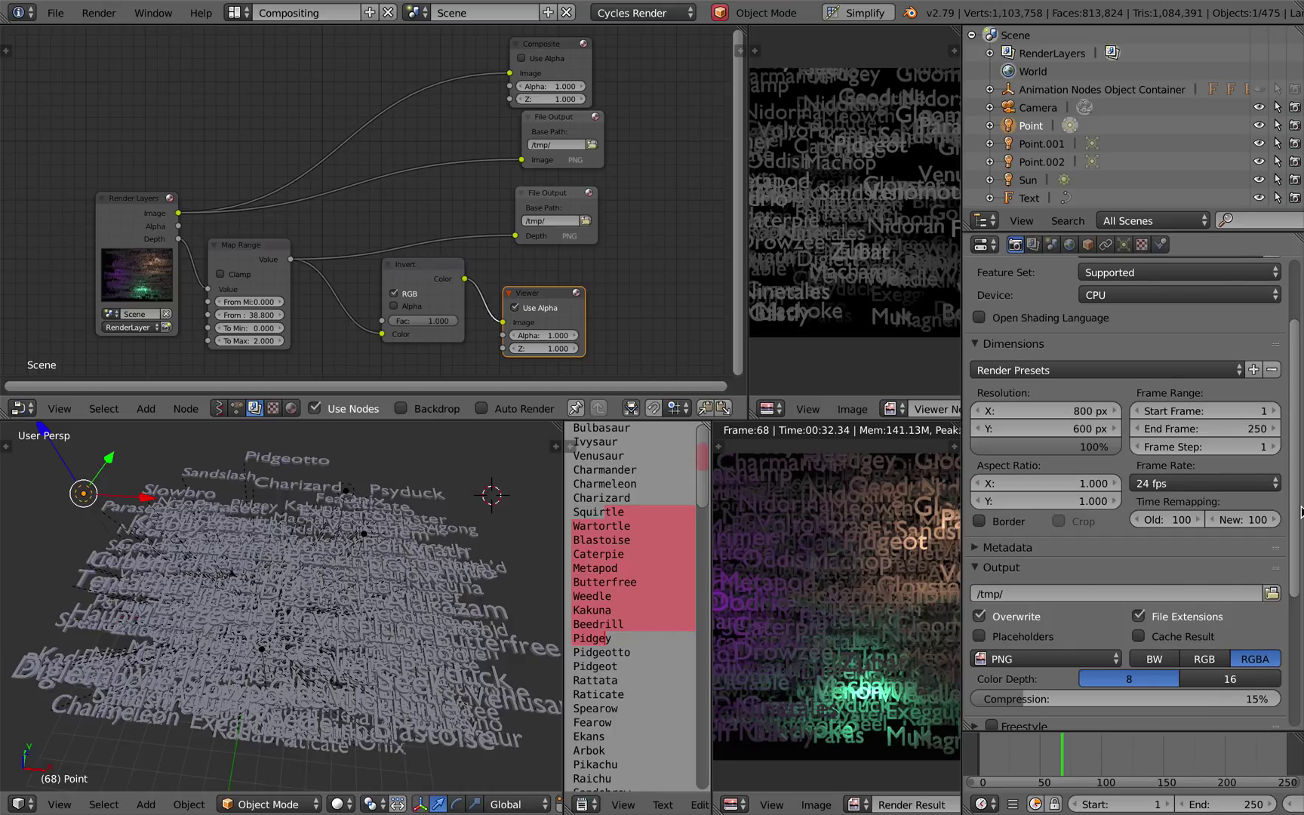
scroll(1301, 512, "up", 2)
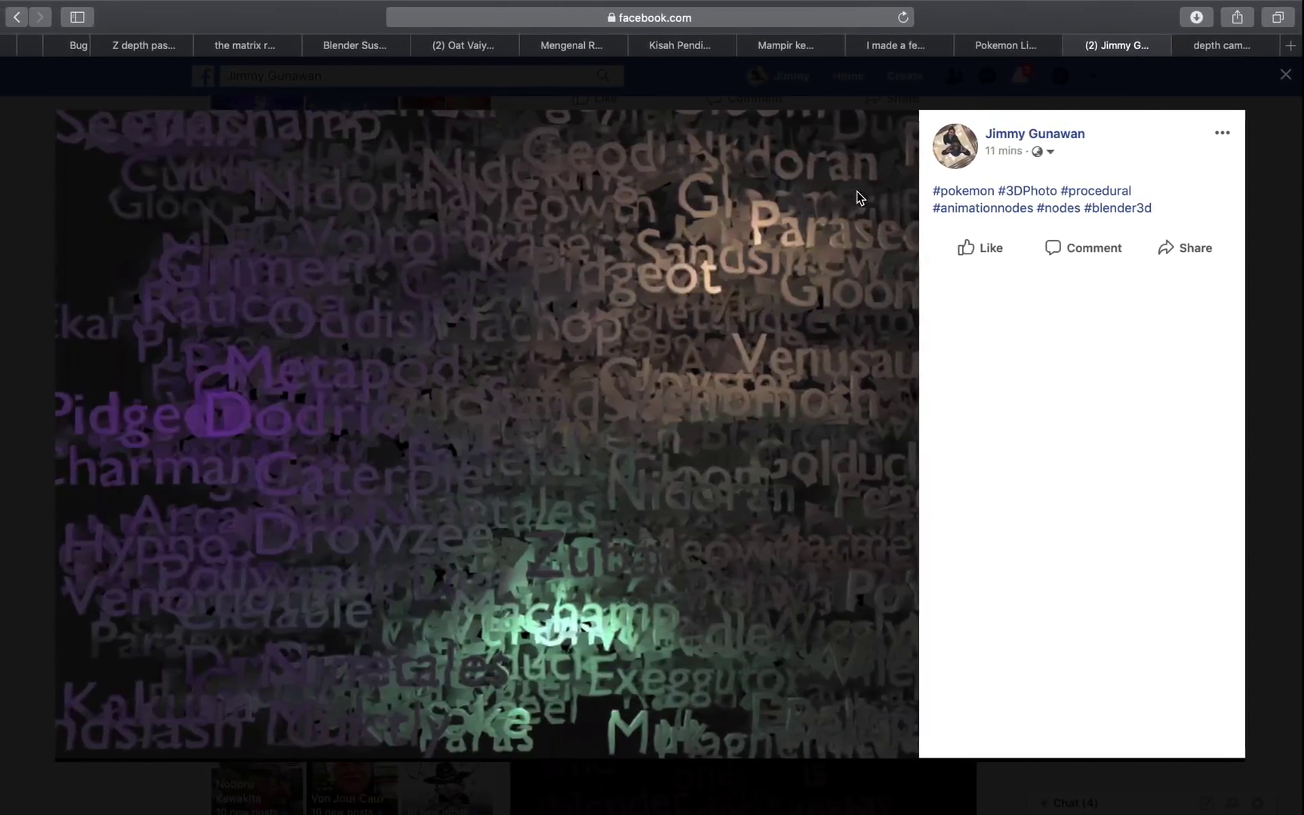
- Return to the search tab in Safari and change the Google query to "depth cam" app ios, with depth cam in quotation marks
left_click(1210, 45)
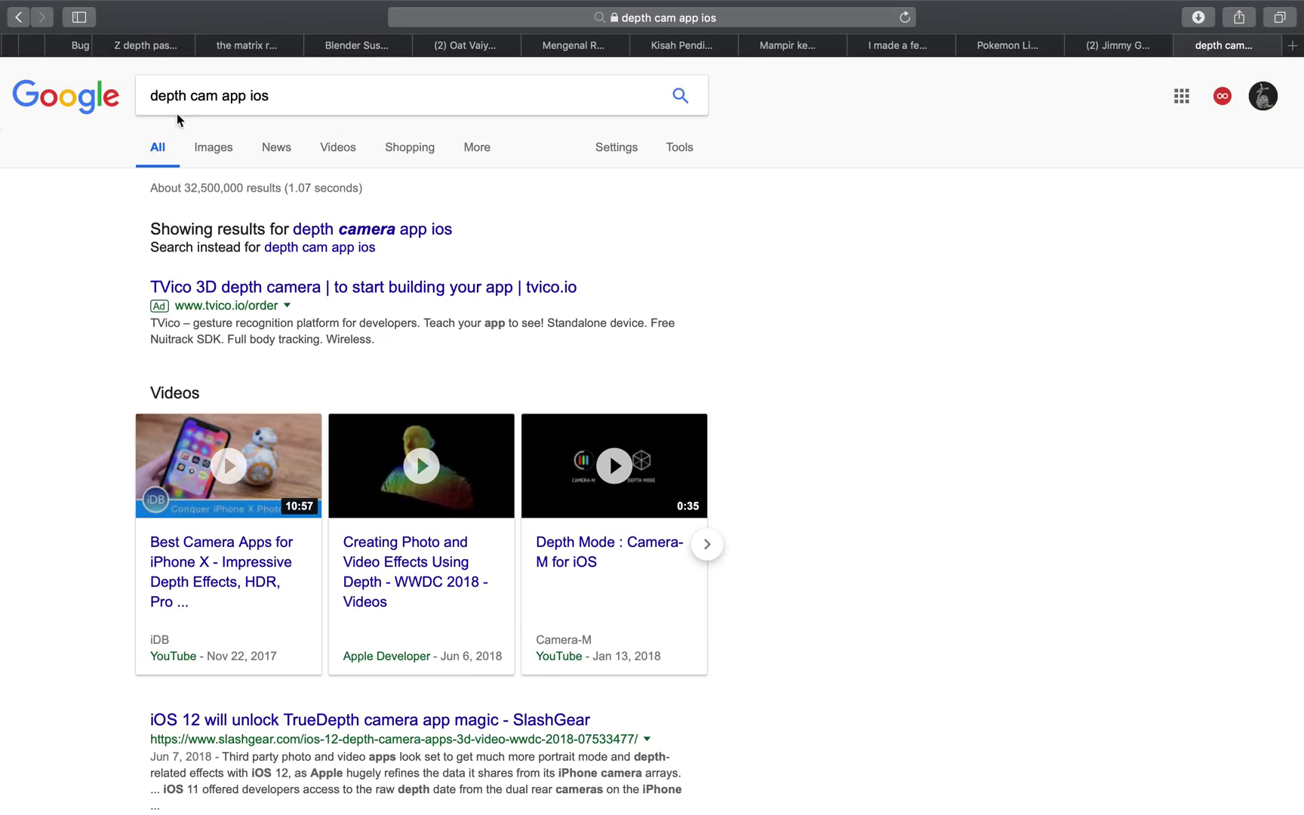
left_click(219, 95)
left_click(220, 94)
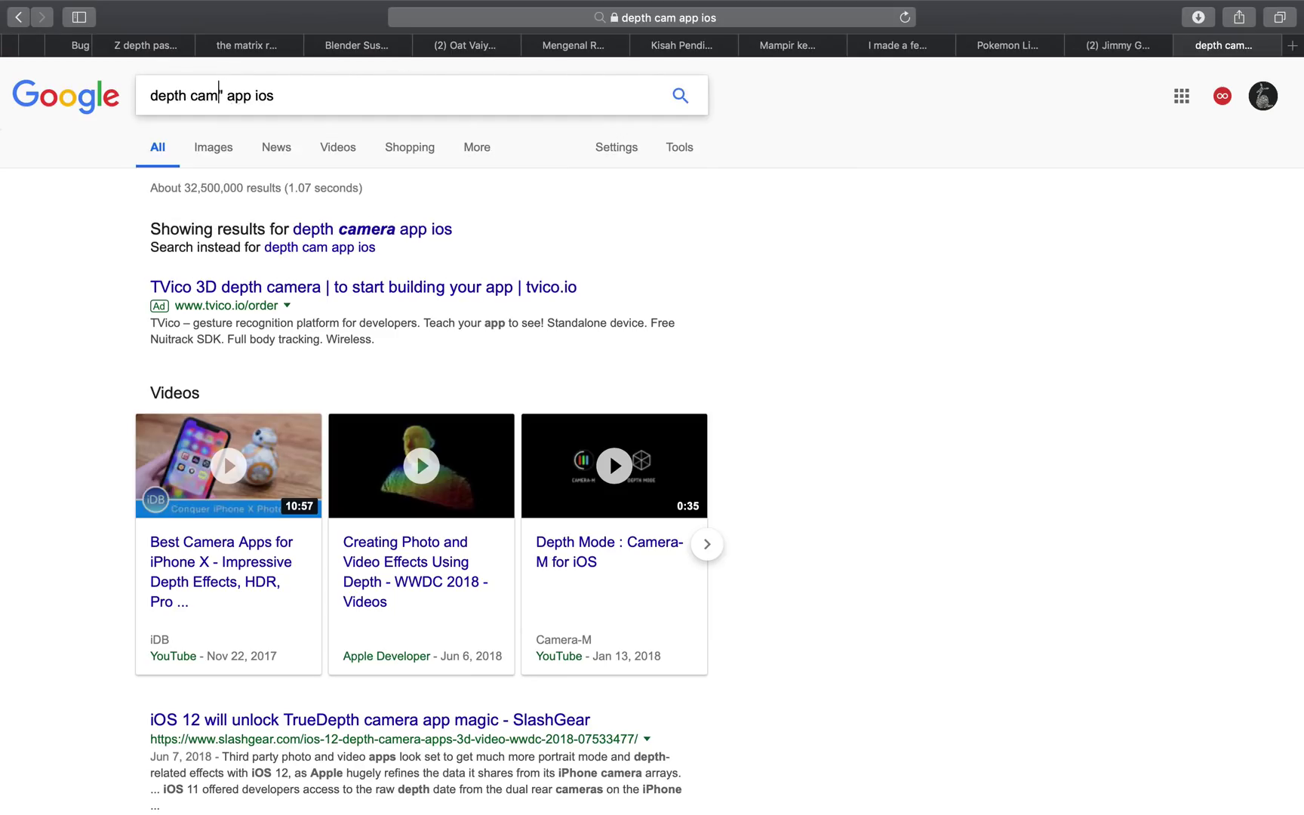
left_click(151, 96)
type("\"")
key("Return")
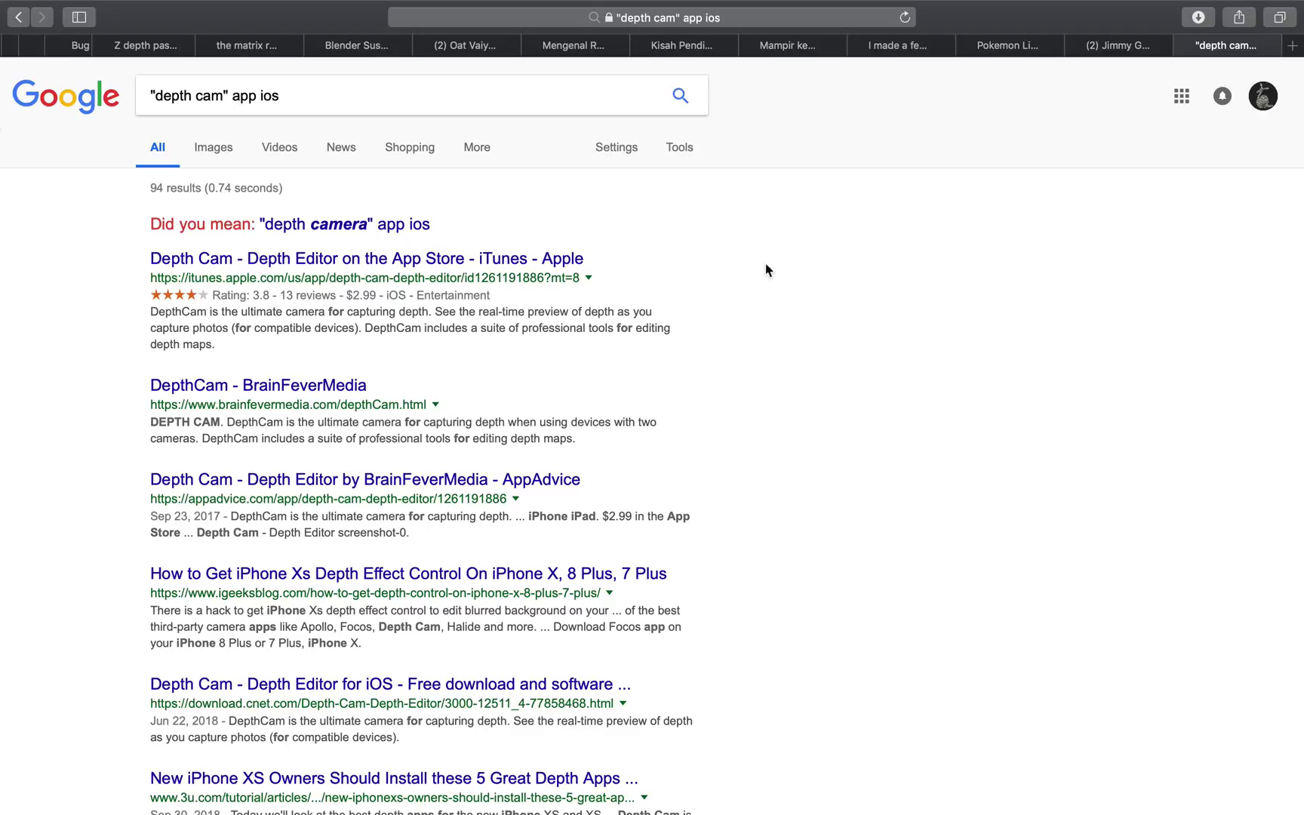
- Open the DepthCam - BrainFeverMedia result and look over the Depth Cam page, revisiting the Facebook 3D photo post while it loads
left_click(291, 394)
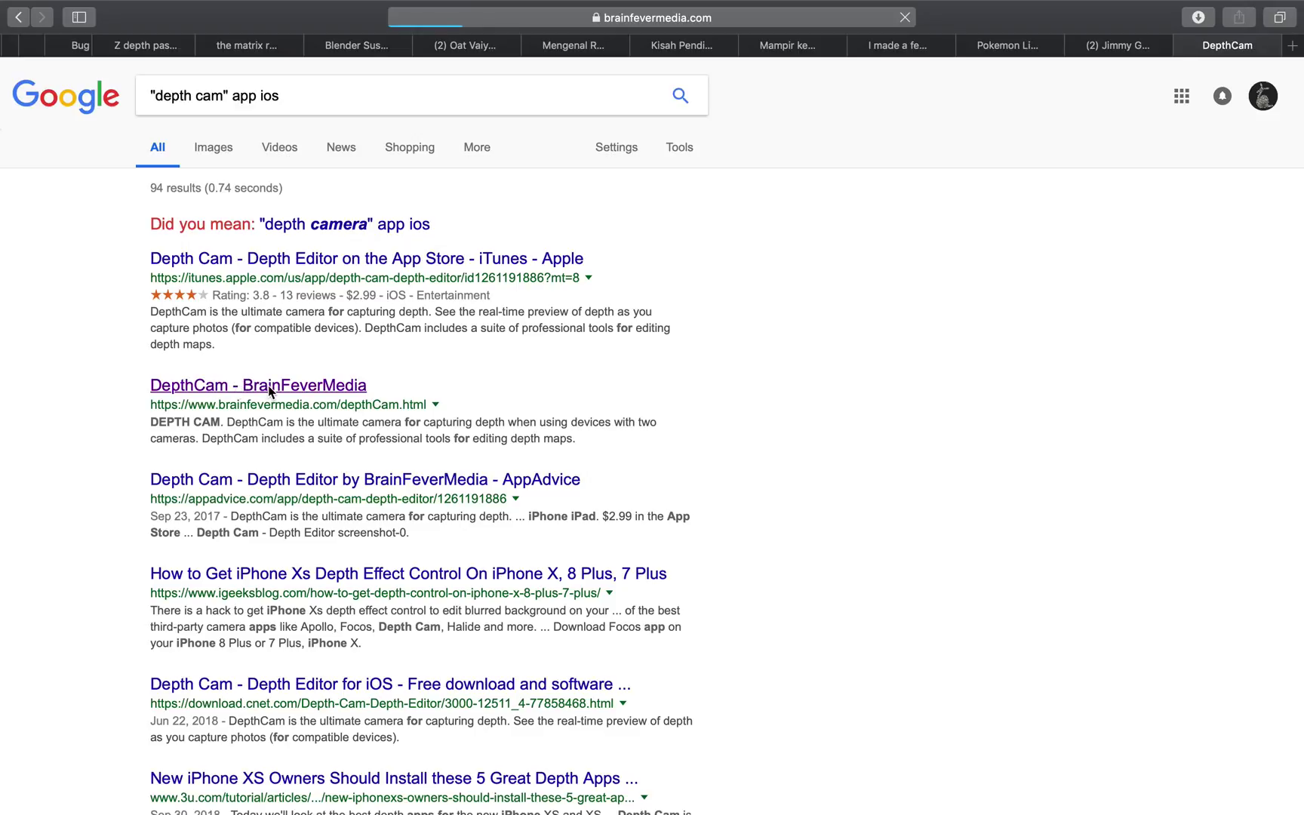
left_click(1105, 43)
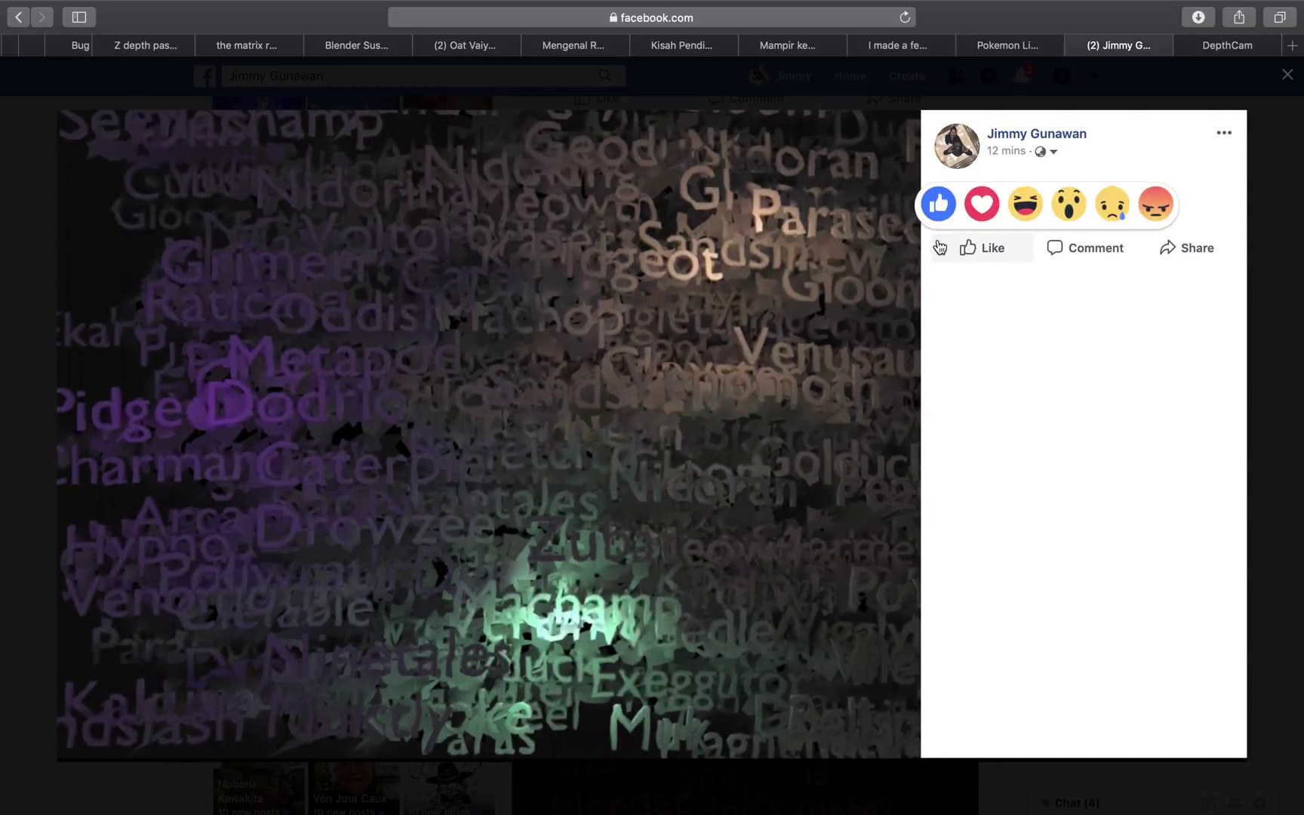
left_click(1222, 48)
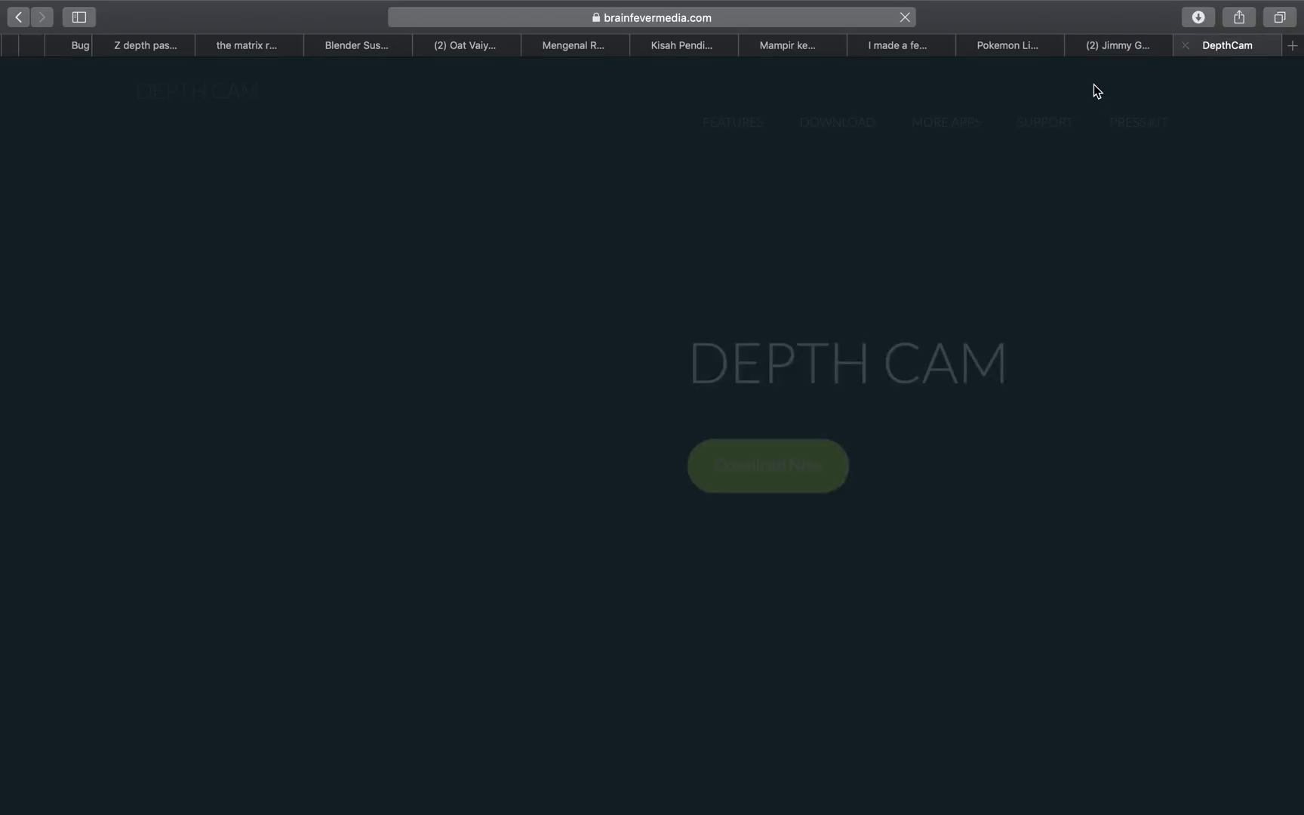
scroll(641, 389, "down", 2)
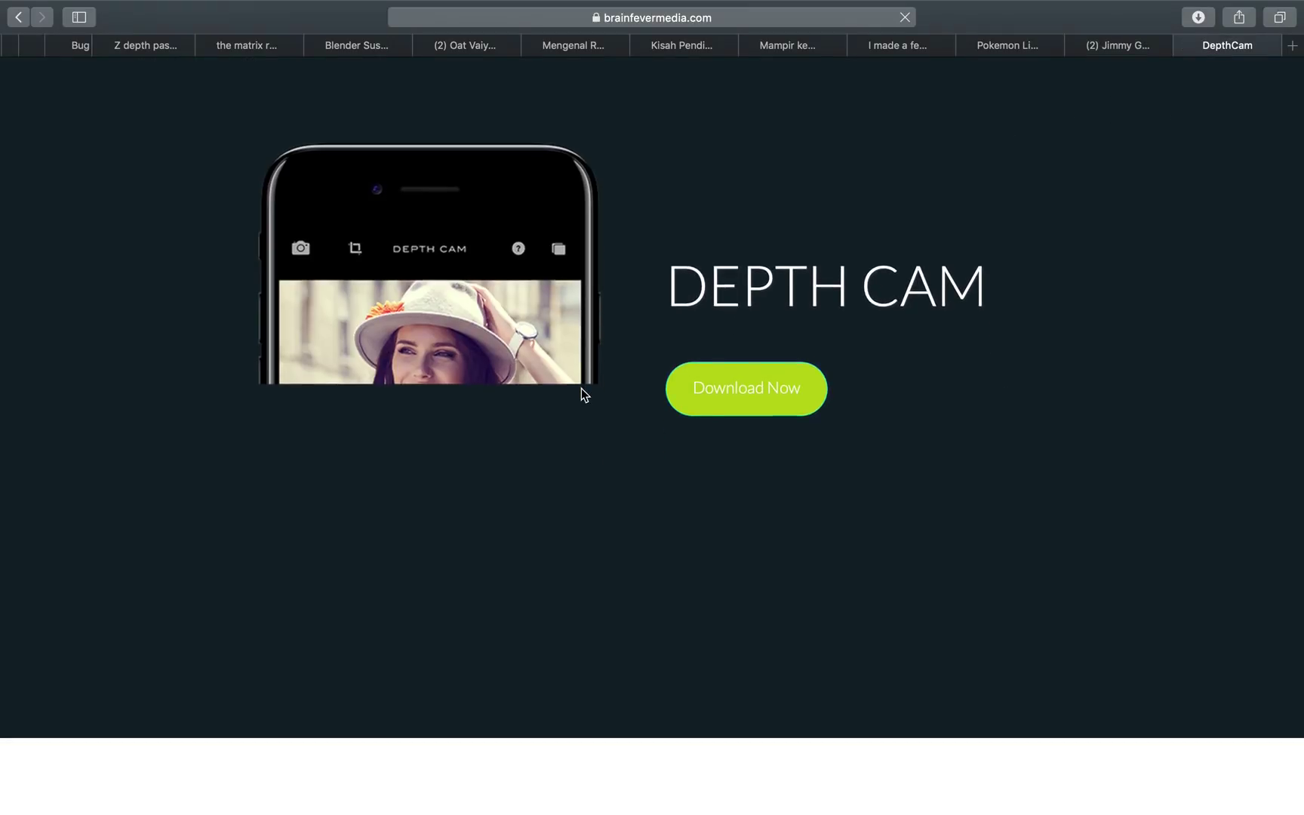
scroll(559, 295, "up", 2)
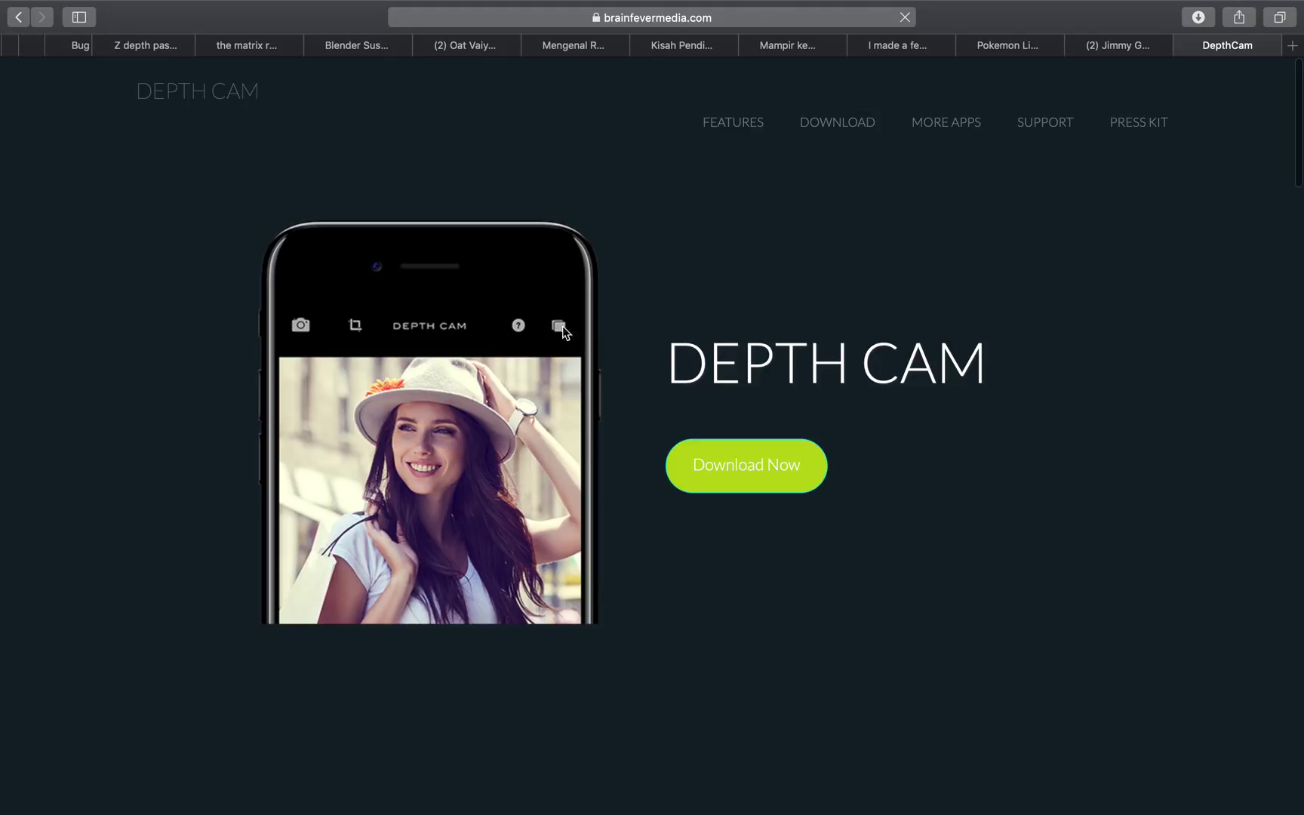
scroll(669, 286, "down", 2)
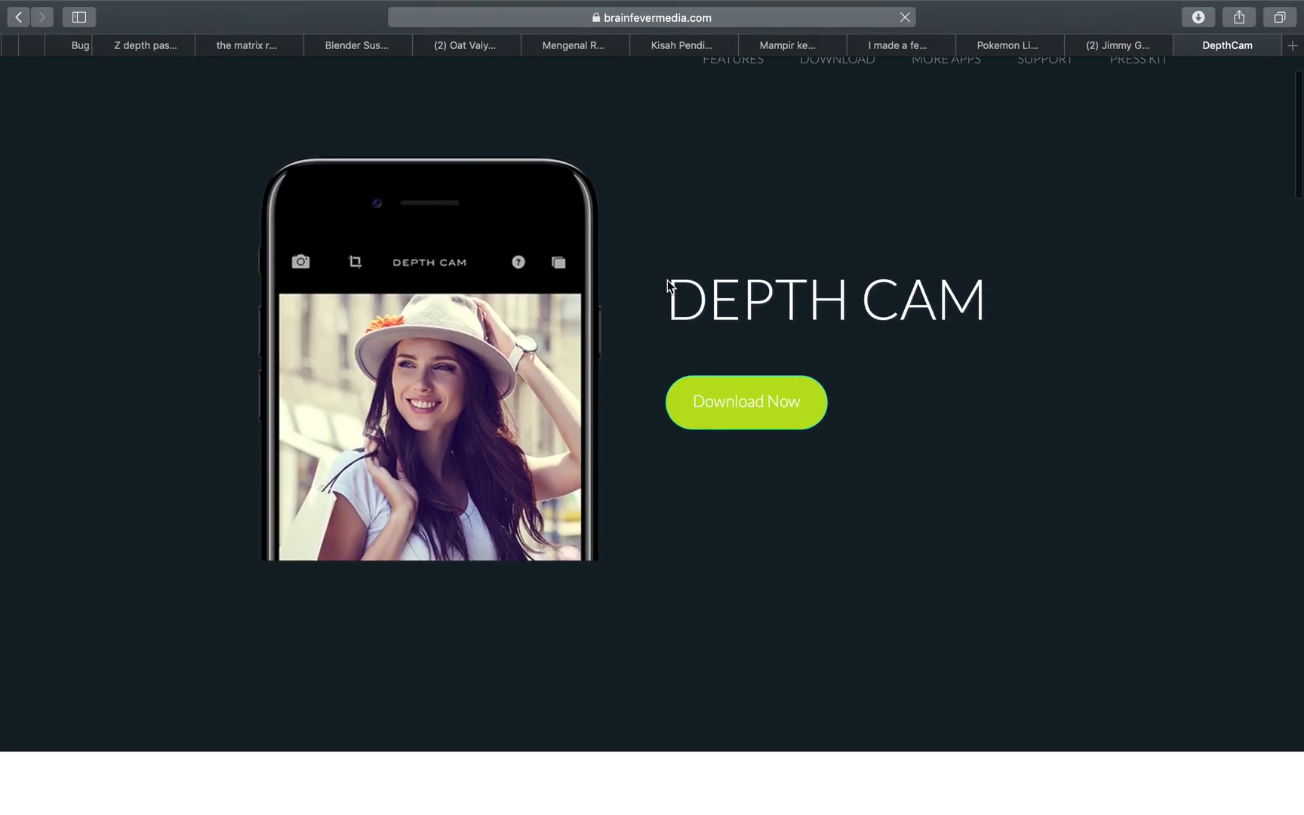
- Show the Facebook 3D photo post again and switch through Blender to the Finder desktop
left_click(1117, 44)
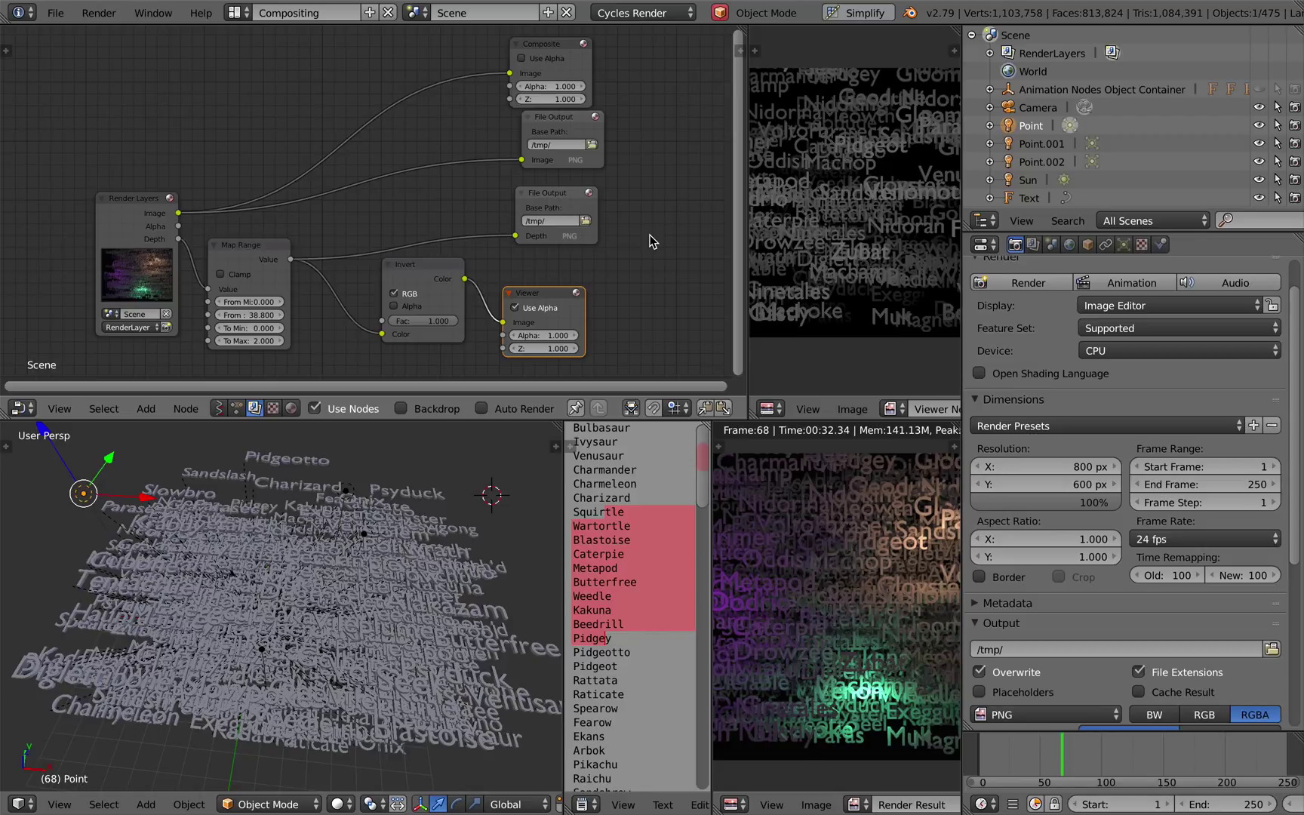
key("ctrl+Left")
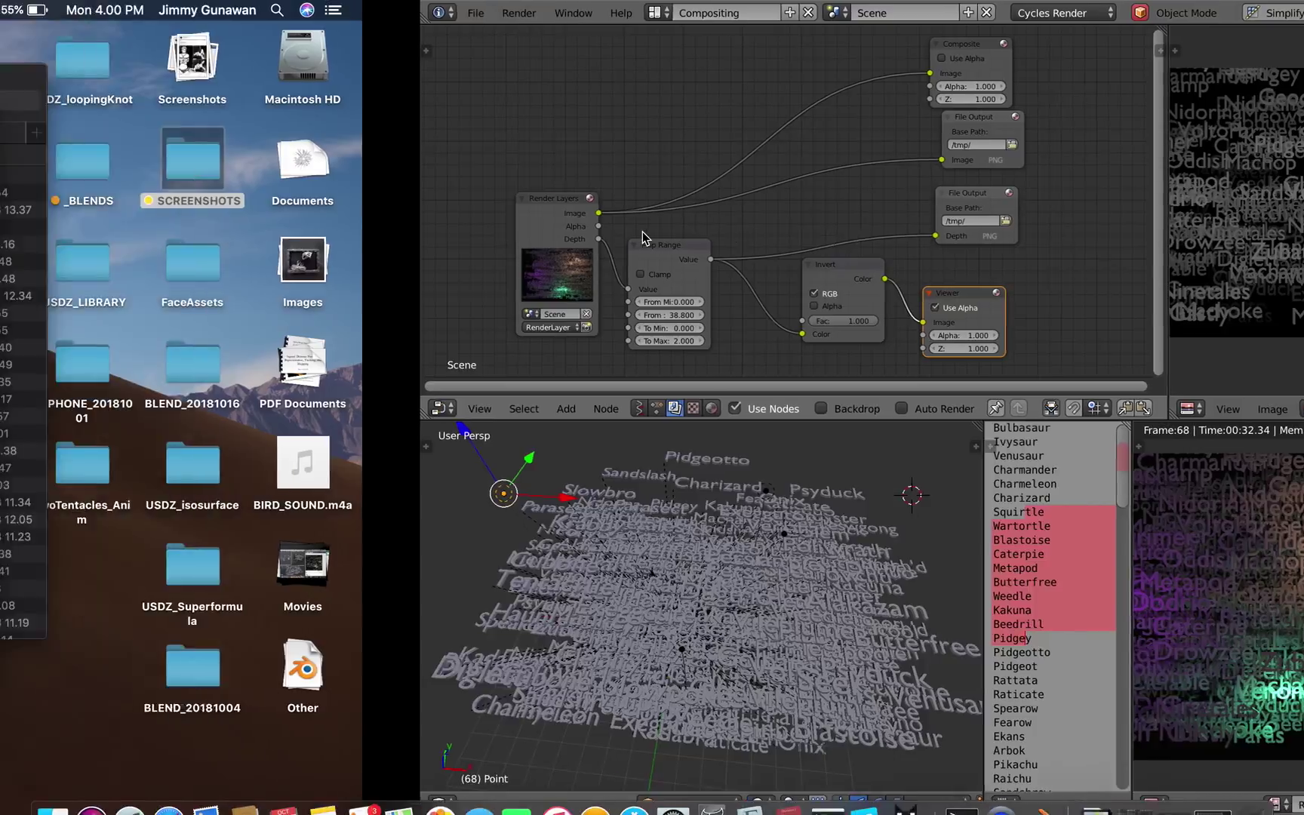